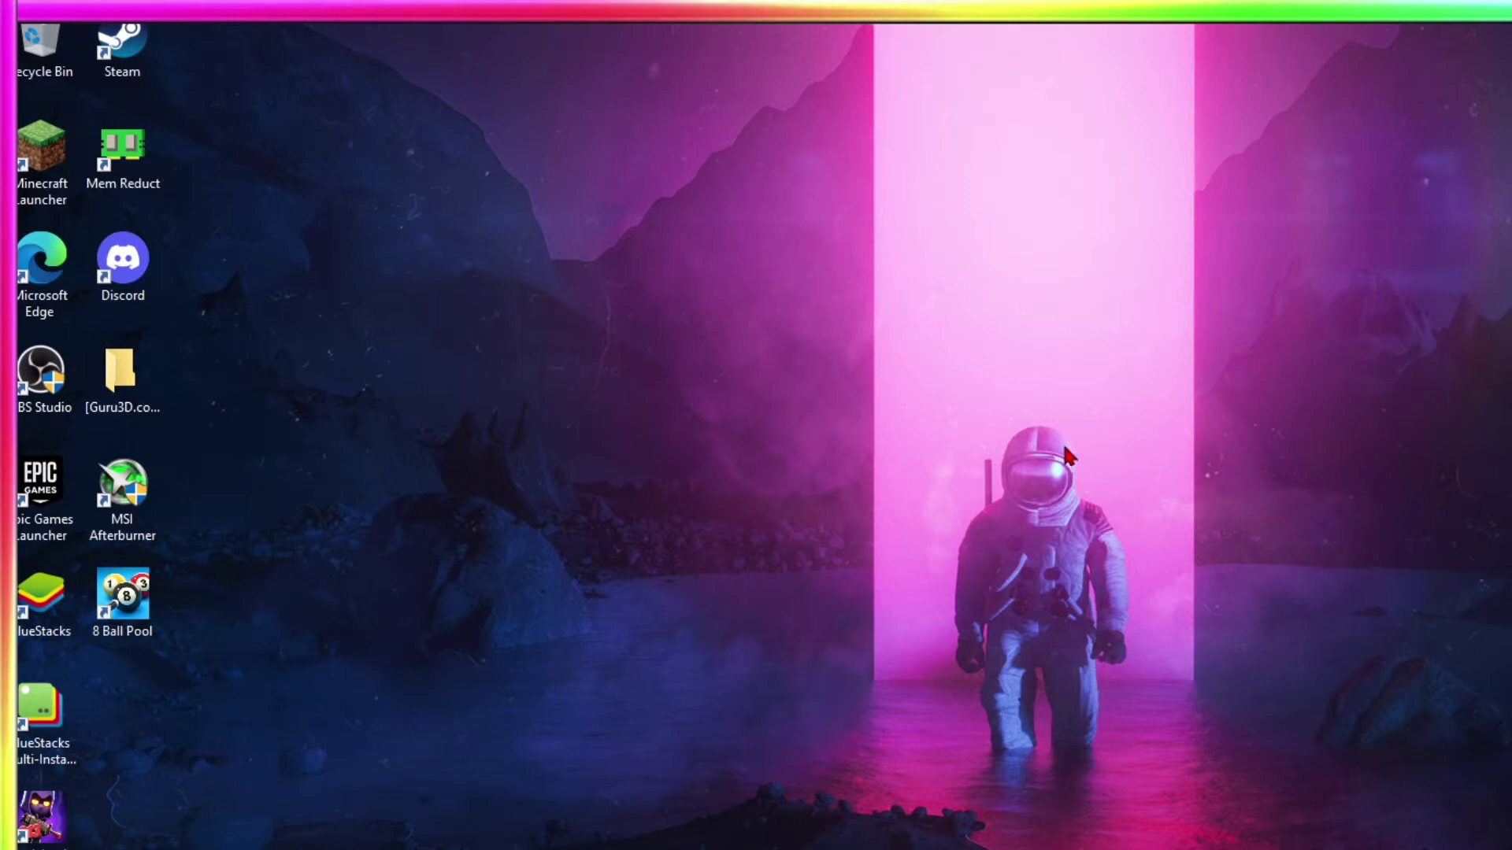
# Launch NVIDIA Control Panel from the desktop menu and open Adjust image settings with preview.
pyautogui.rightClick(1193, 450)
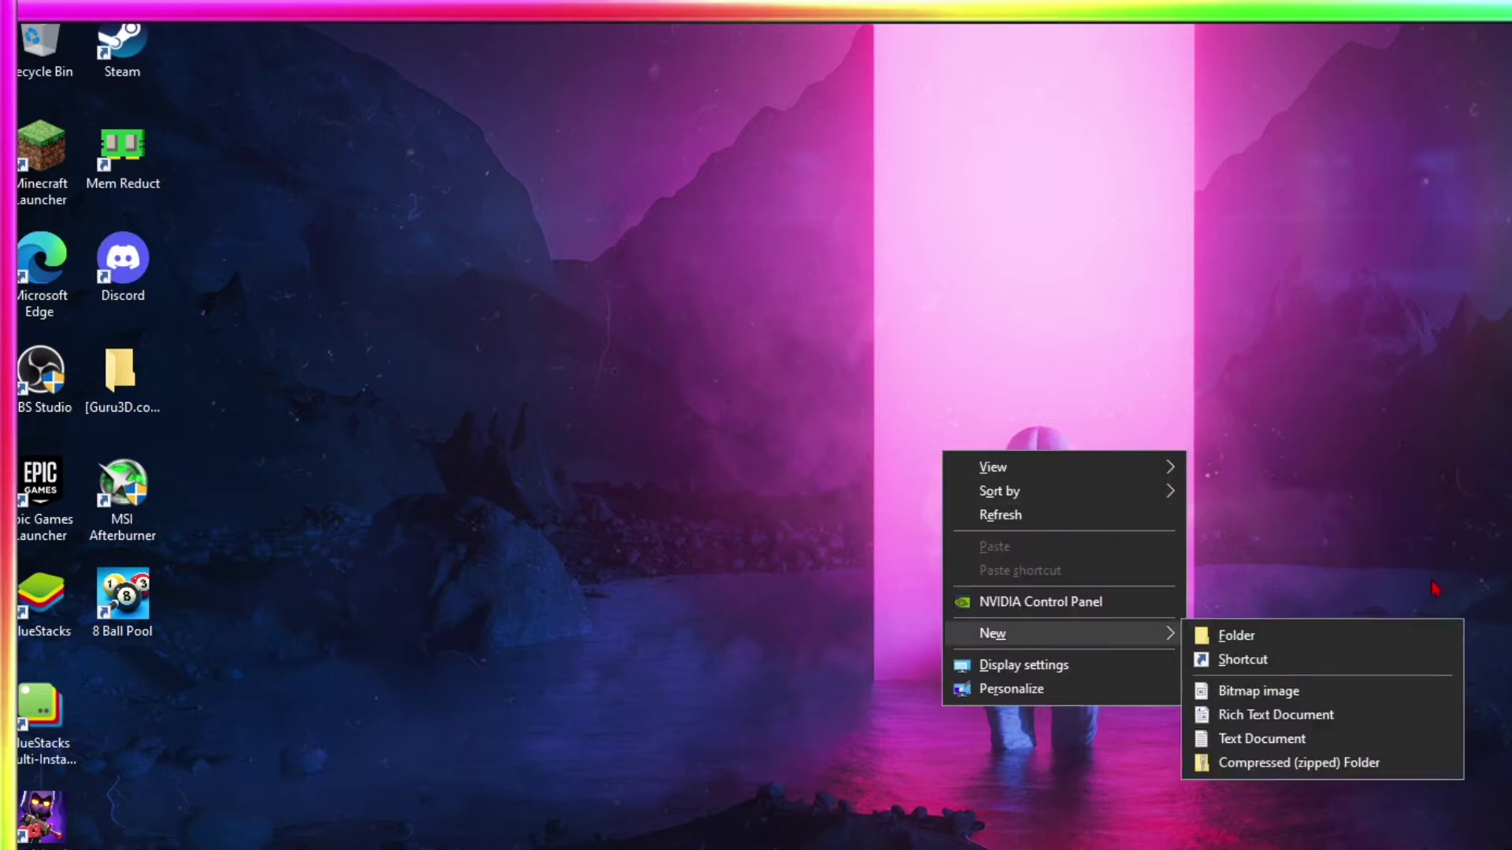
pyautogui.rightClick(1423, 540)
pyautogui.rightClick(1209, 596)
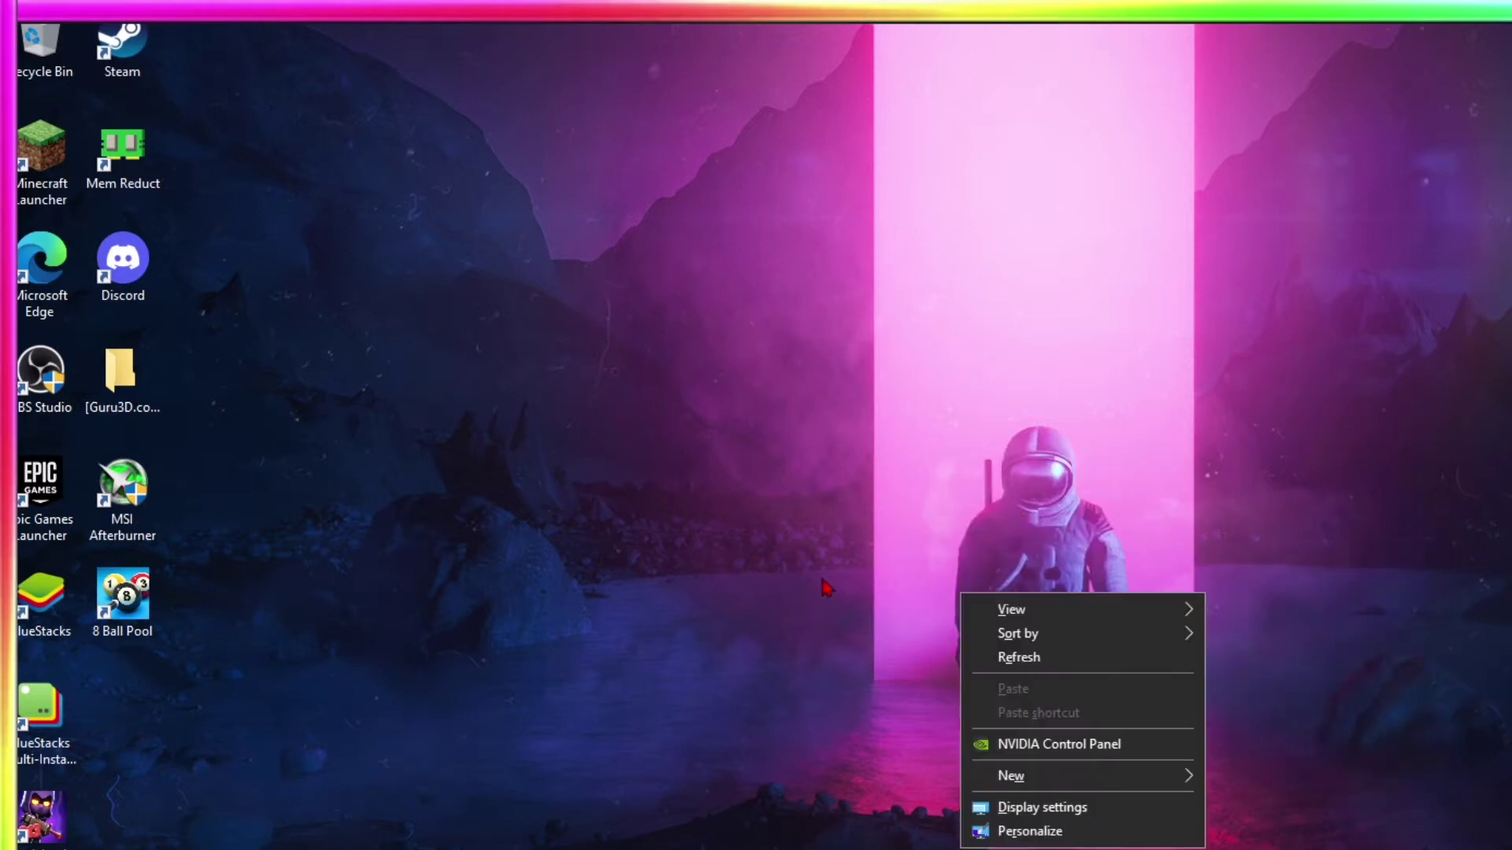
pyautogui.click(1061, 370)
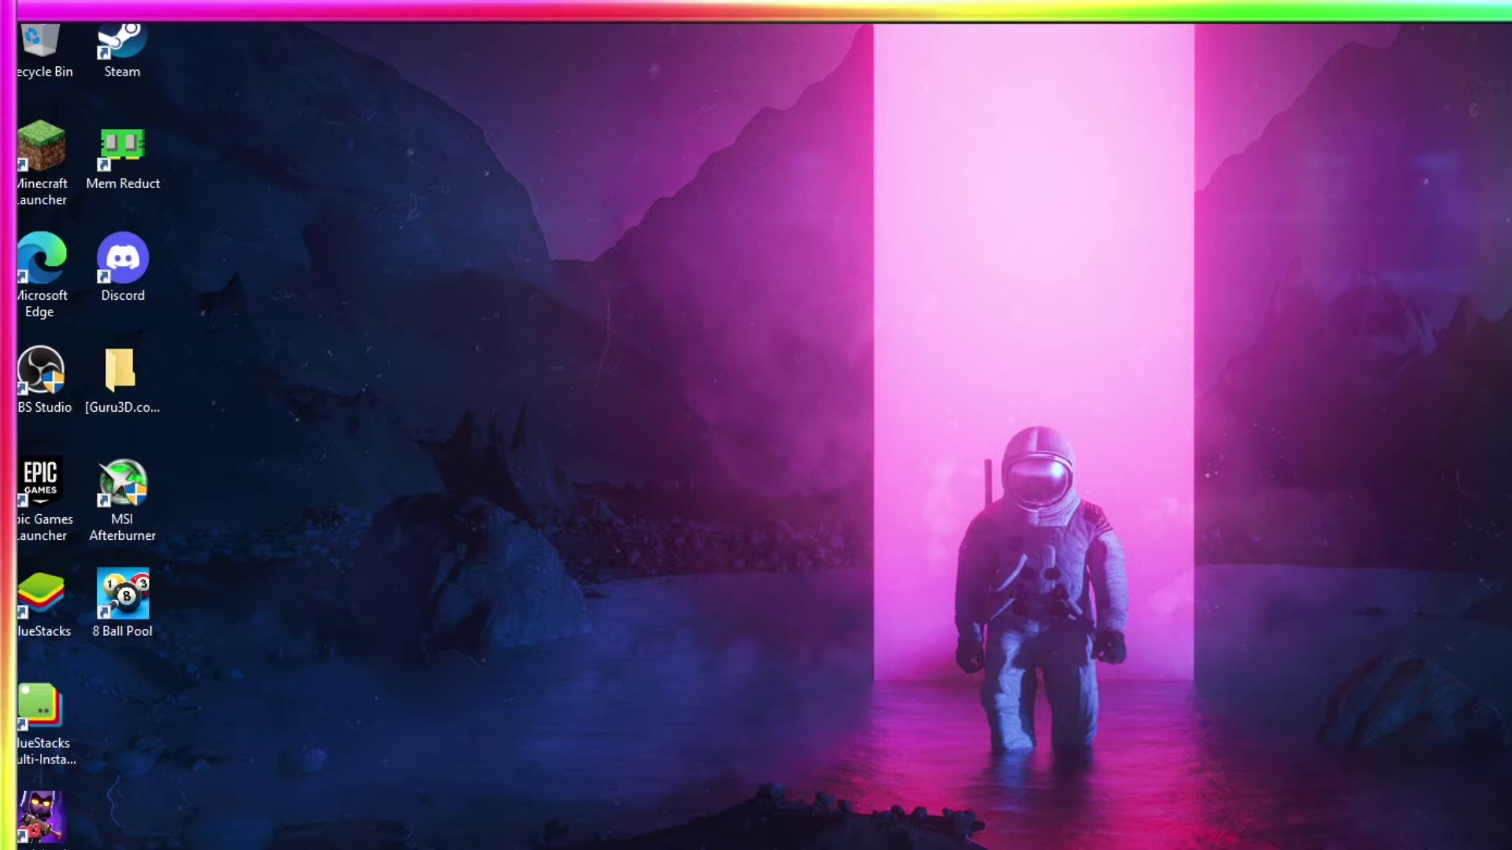
pyautogui.rightClick(1351, 376)
pyautogui.click(820, 691)
pyautogui.rightClick(1309, 417)
pyautogui.moveTo(1259, 598)
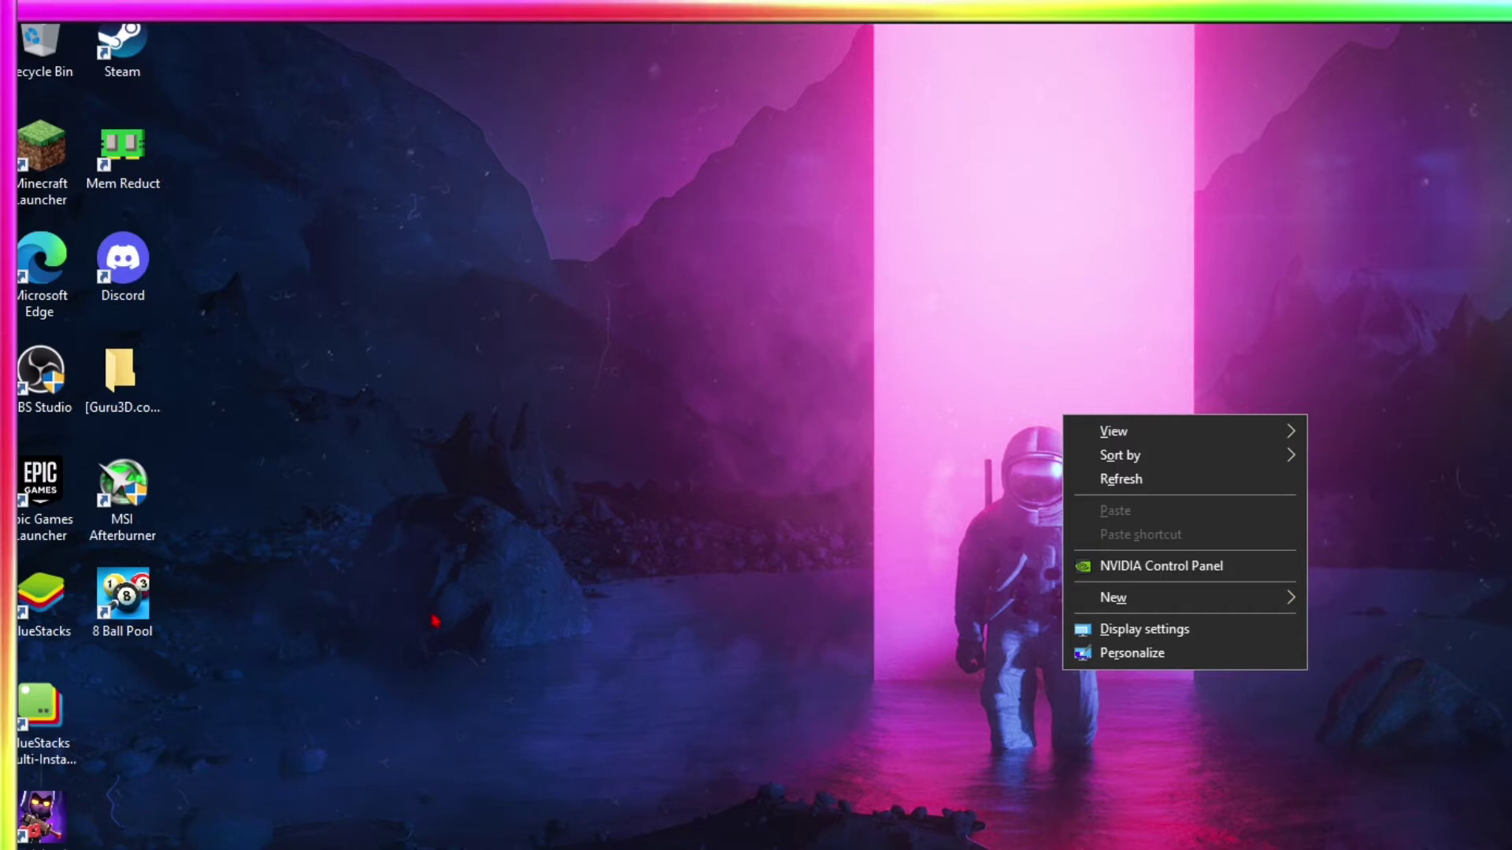
pyautogui.click(1157, 567)
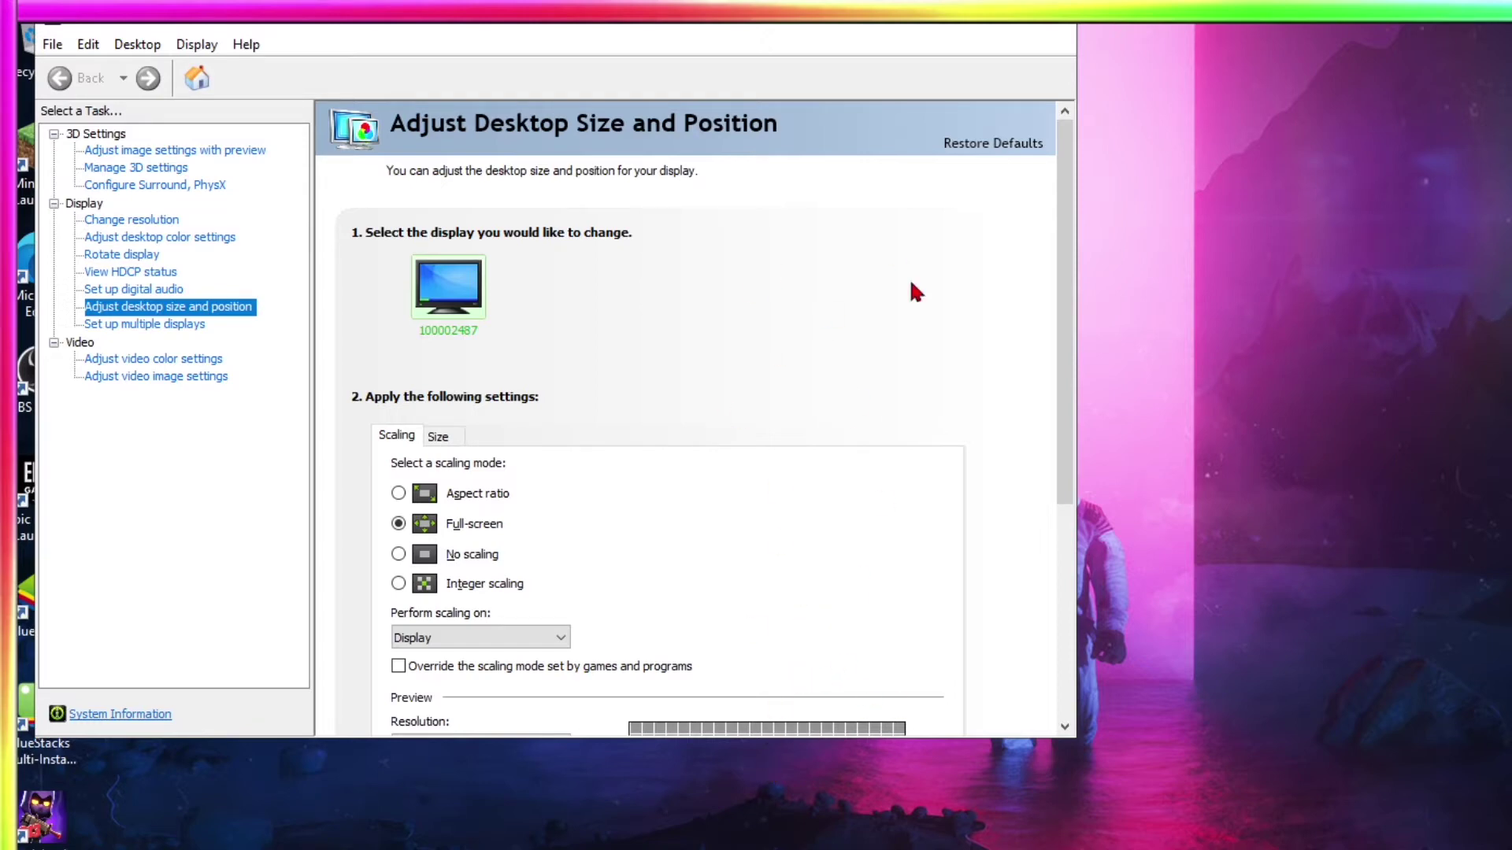
pyautogui.click(157, 150)
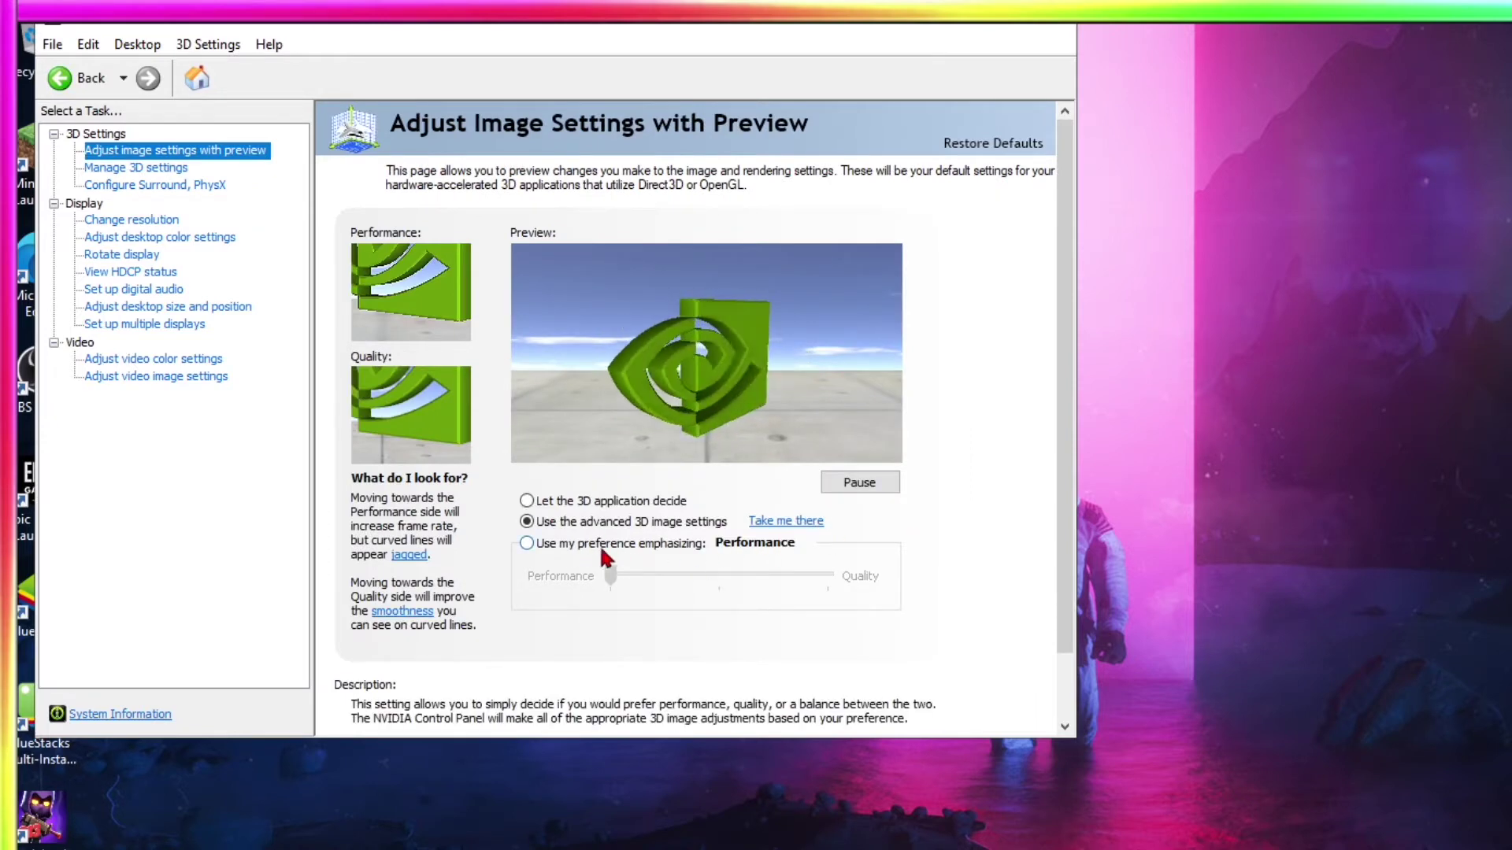
# Apply 'Use my preference emphasizing' with the slider at Performance, then go to Manage 3D settings.
pyautogui.click(526, 544)
pyautogui.moveTo(612, 575); pyautogui.dragTo(843, 576)
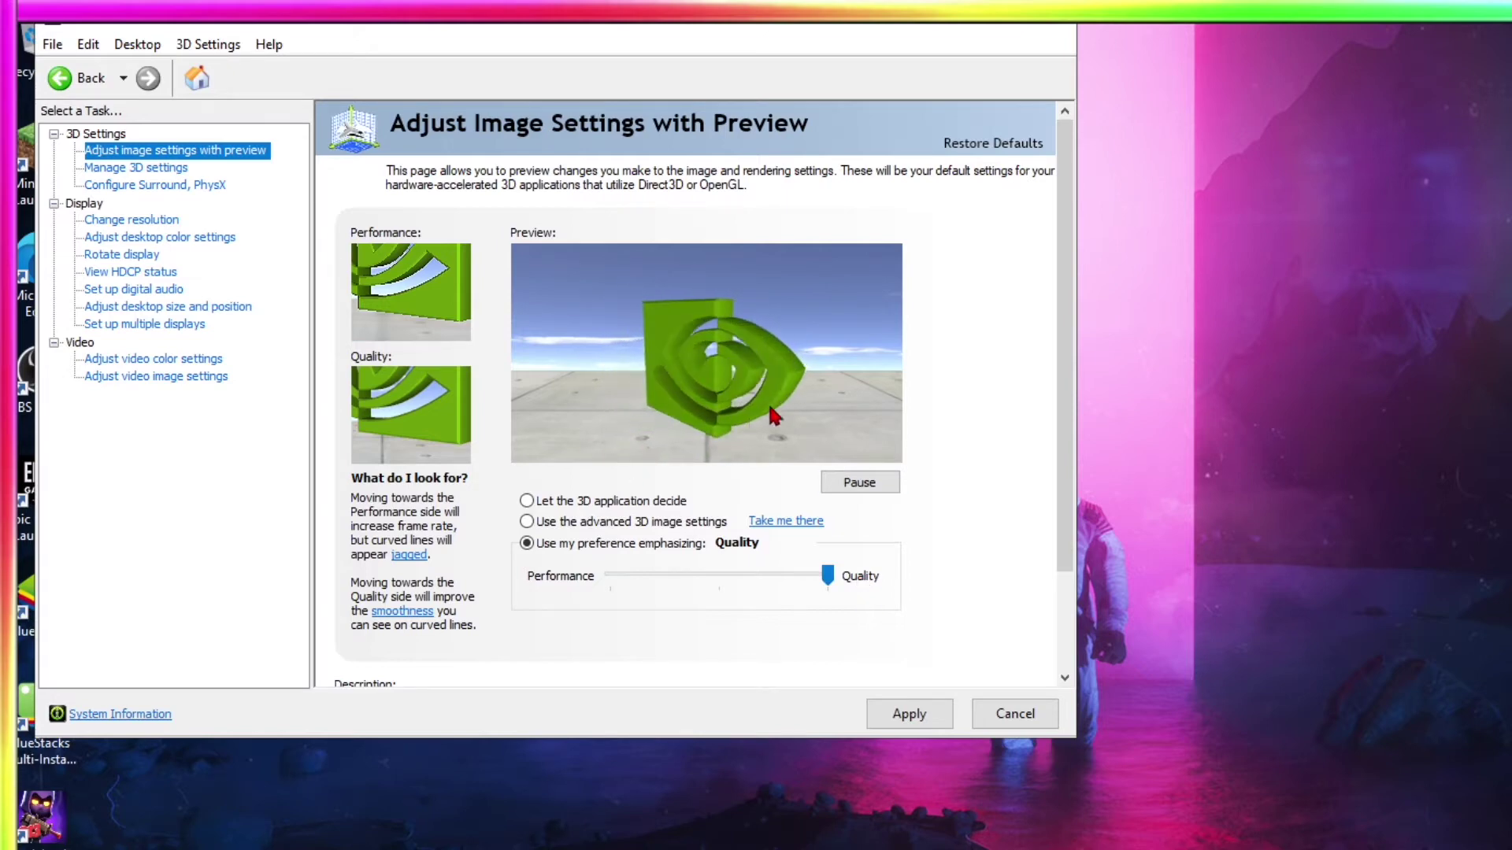
pyautogui.moveTo(826, 575); pyautogui.dragTo(560, 578)
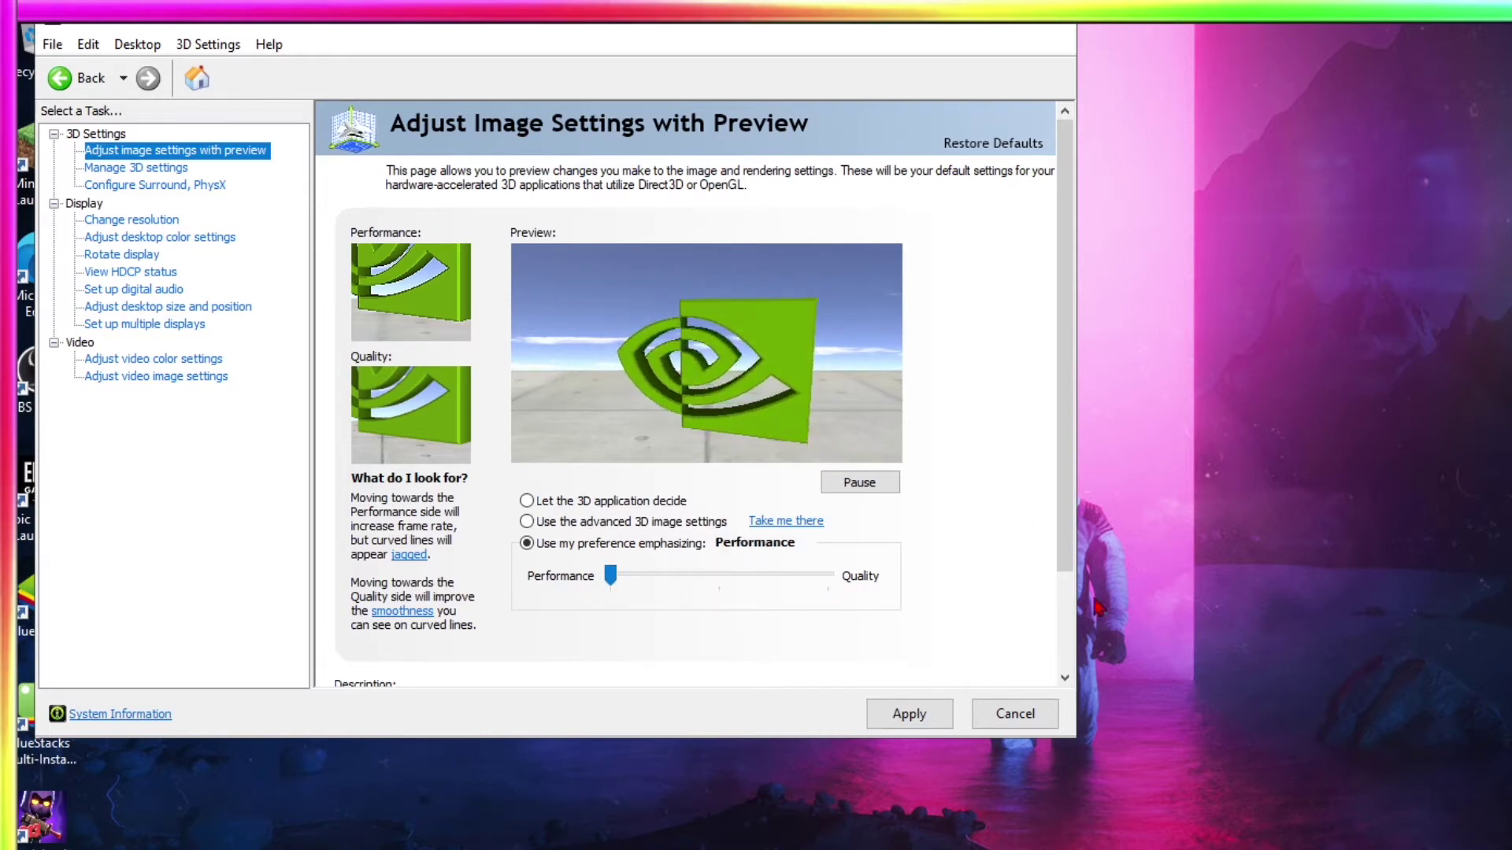
pyautogui.click(917, 718)
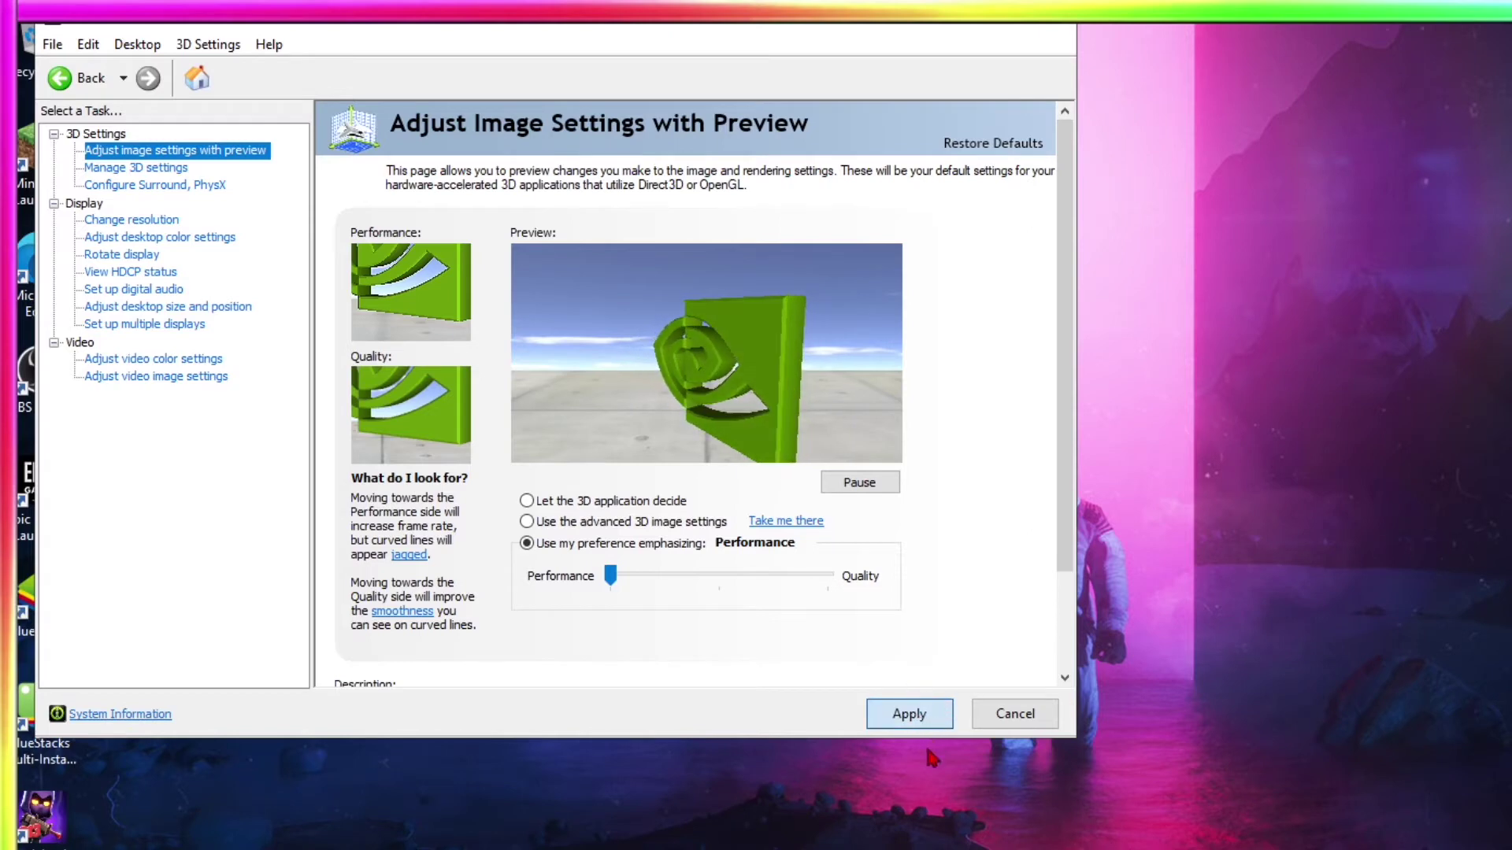
pyautogui.click(645, 411)
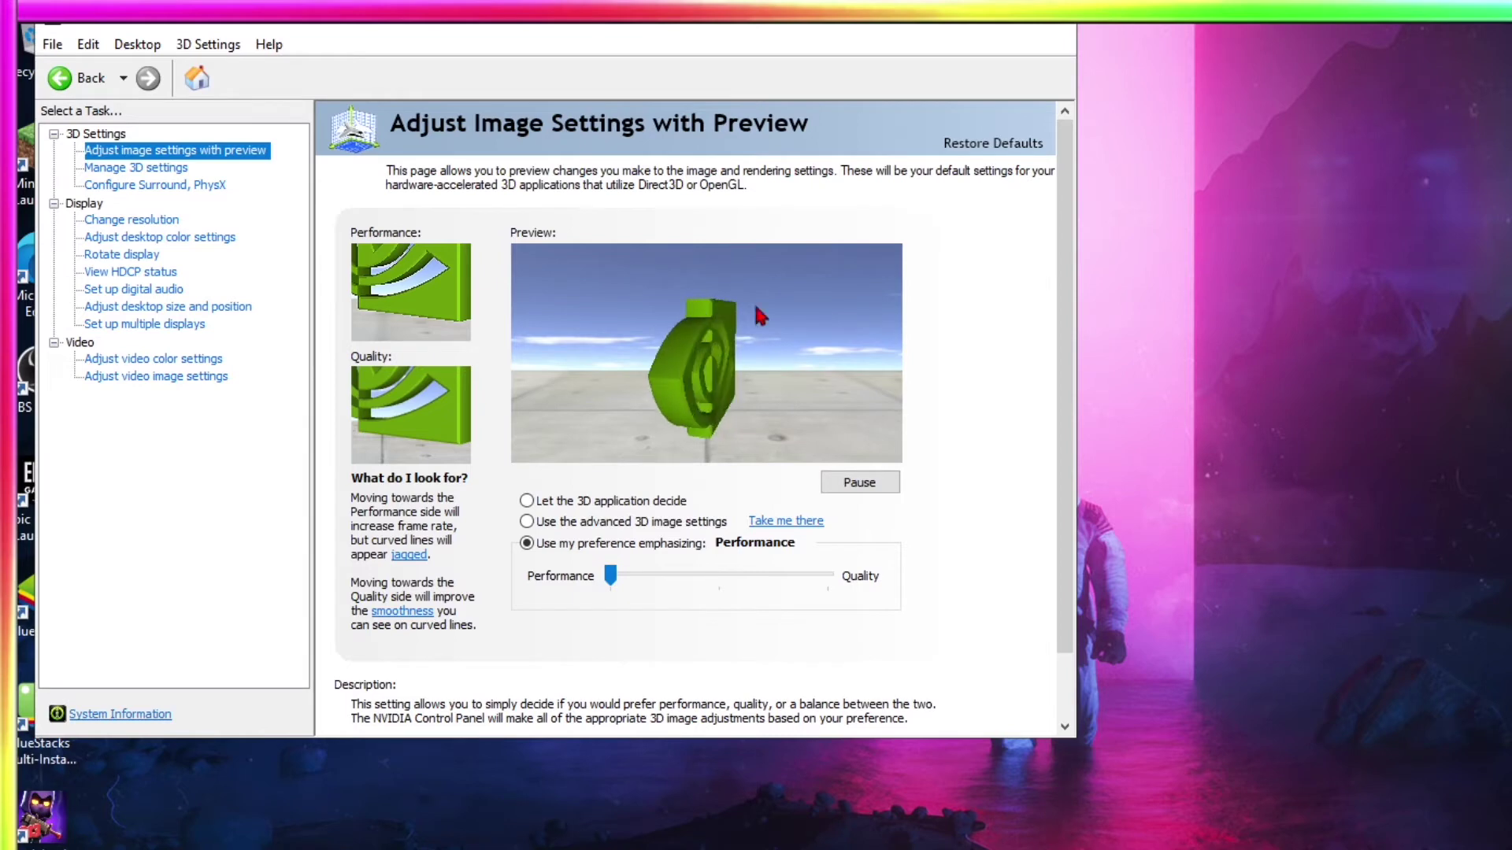
pyautogui.click(132, 168)
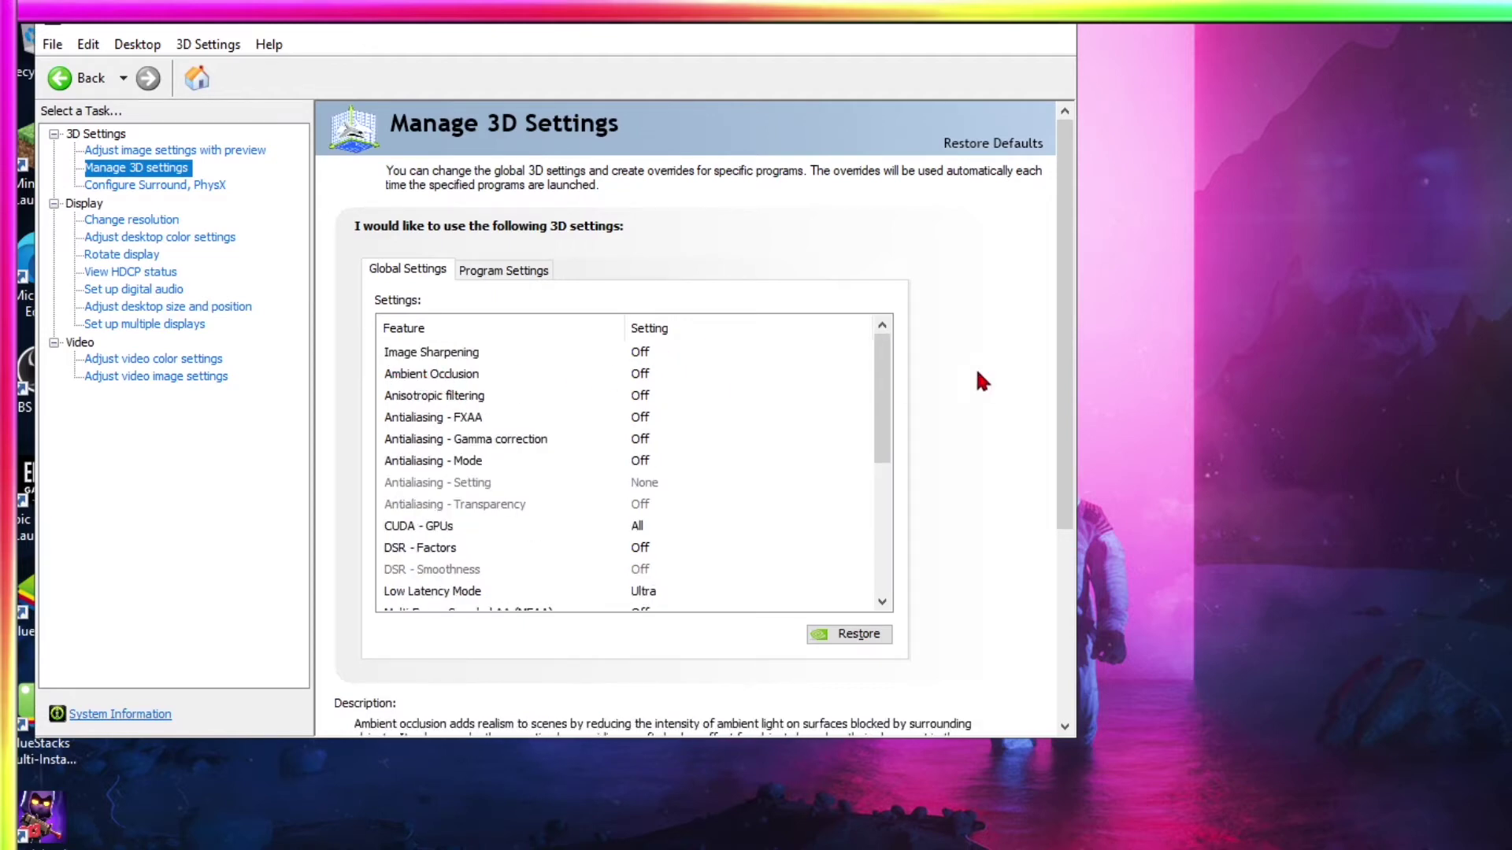
pyautogui.scroll(-1, 1028, 383)
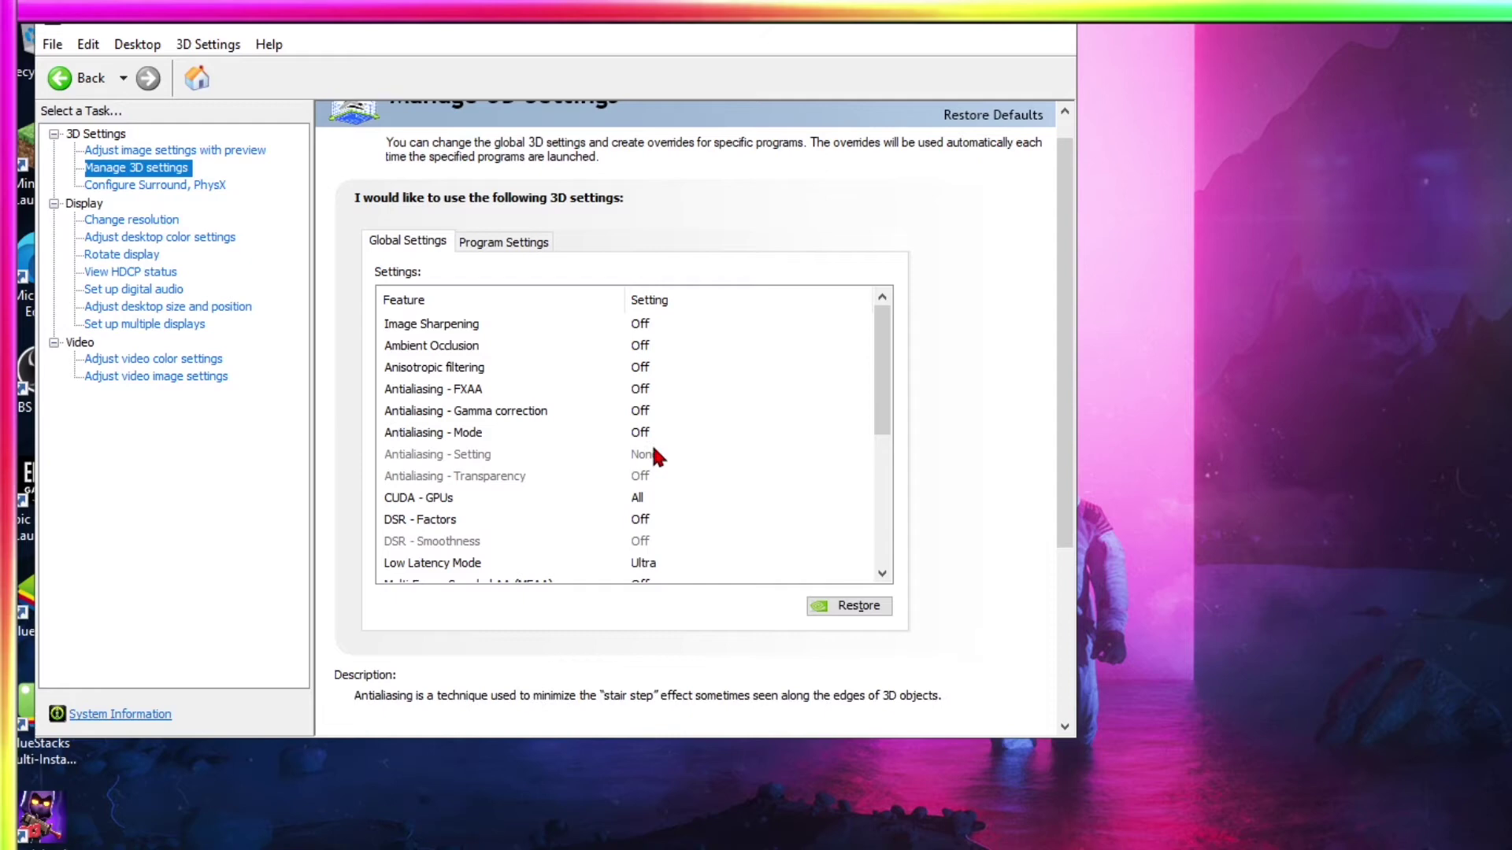
# Confirm CUDA - GPUs as All with the GeForce GTX 1660 SUPER checked.
pyautogui.moveTo(881, 378); pyautogui.dragTo(895, 403)
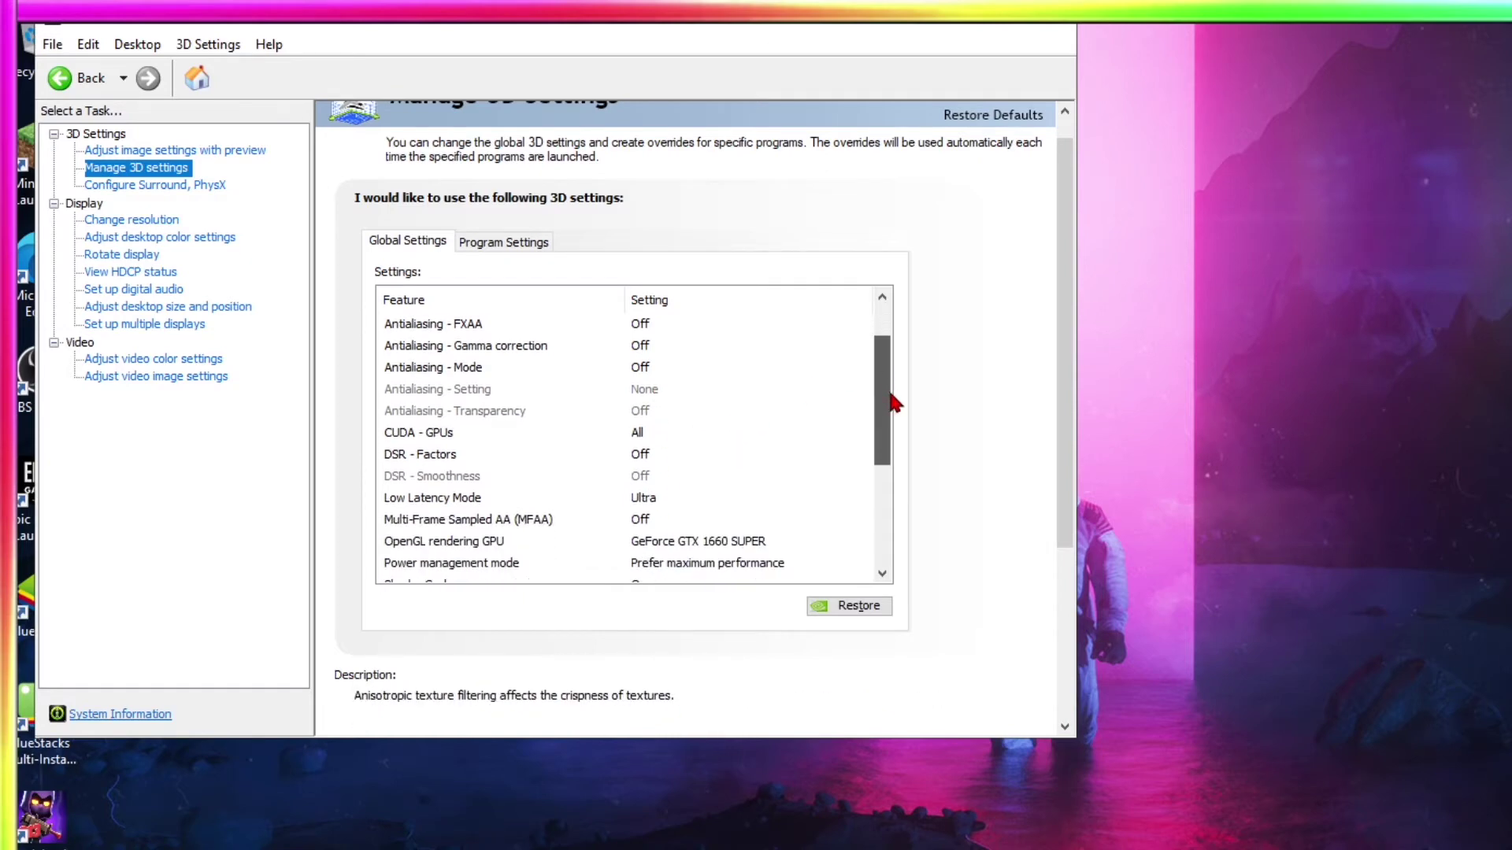
pyautogui.click(639, 435)
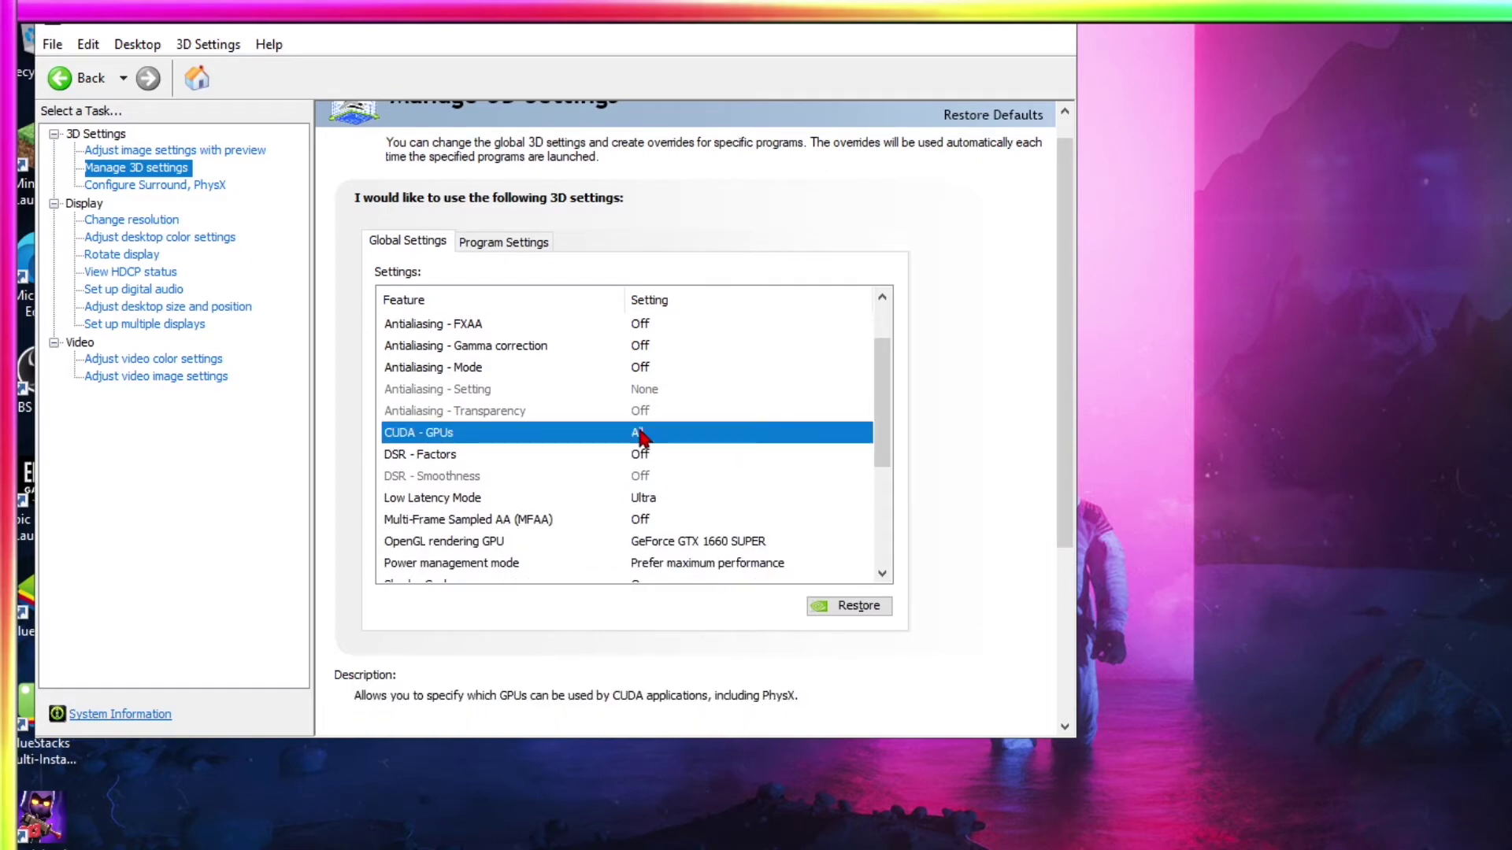
pyautogui.click(637, 435)
pyautogui.click(684, 433)
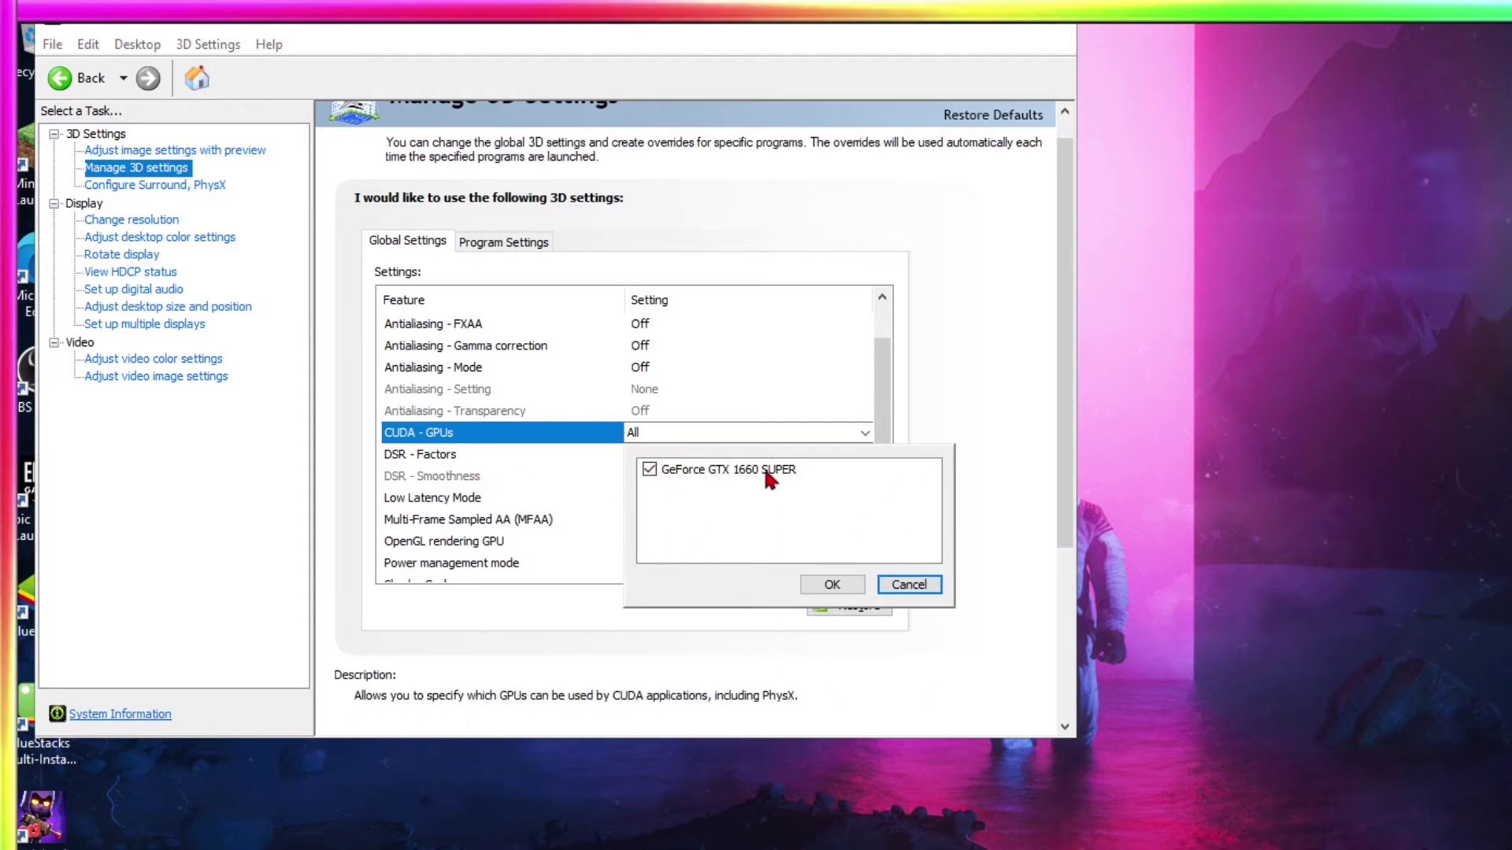
pyautogui.click(831, 584)
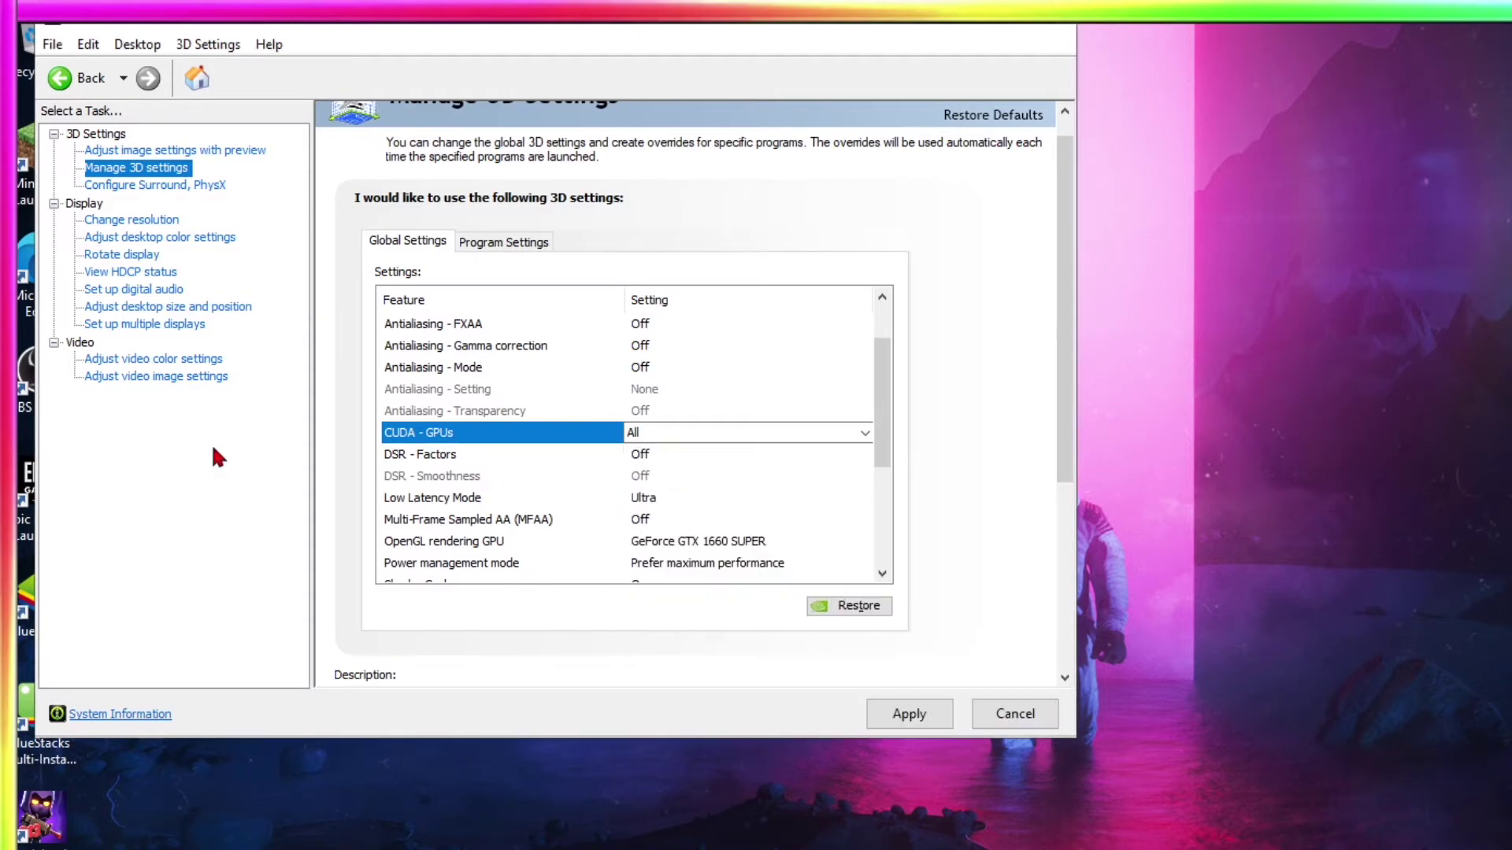
# Review the DSR - Factors options and leave them Off.
pyautogui.click(614, 458)
pyautogui.scroll(-1, 1074, 355)
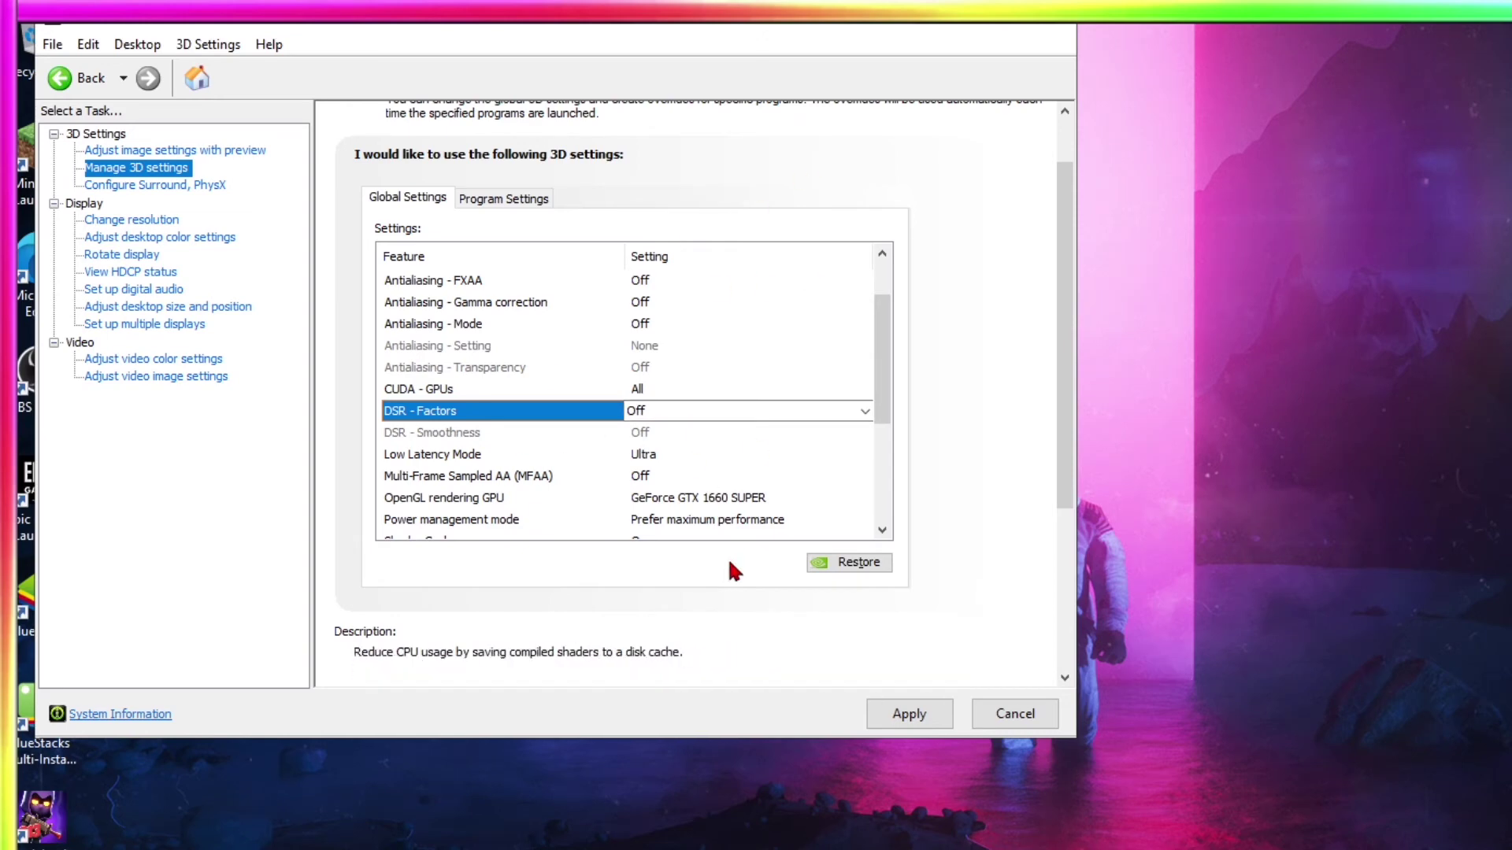
pyautogui.click(739, 409)
pyautogui.click(969, 337)
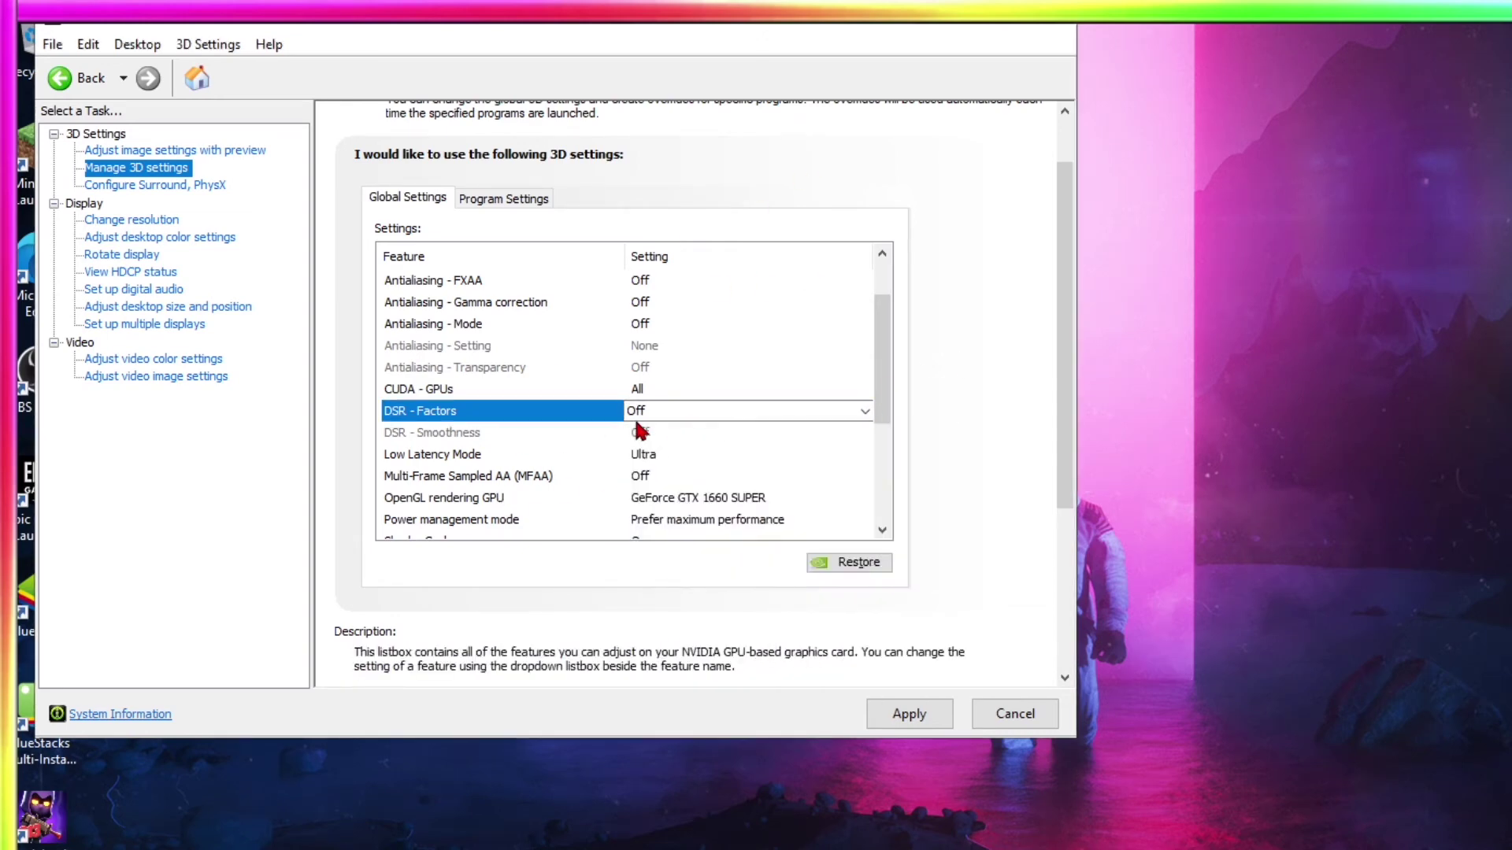
pyautogui.click(732, 411)
pyautogui.scroll(-1, 706, 488)
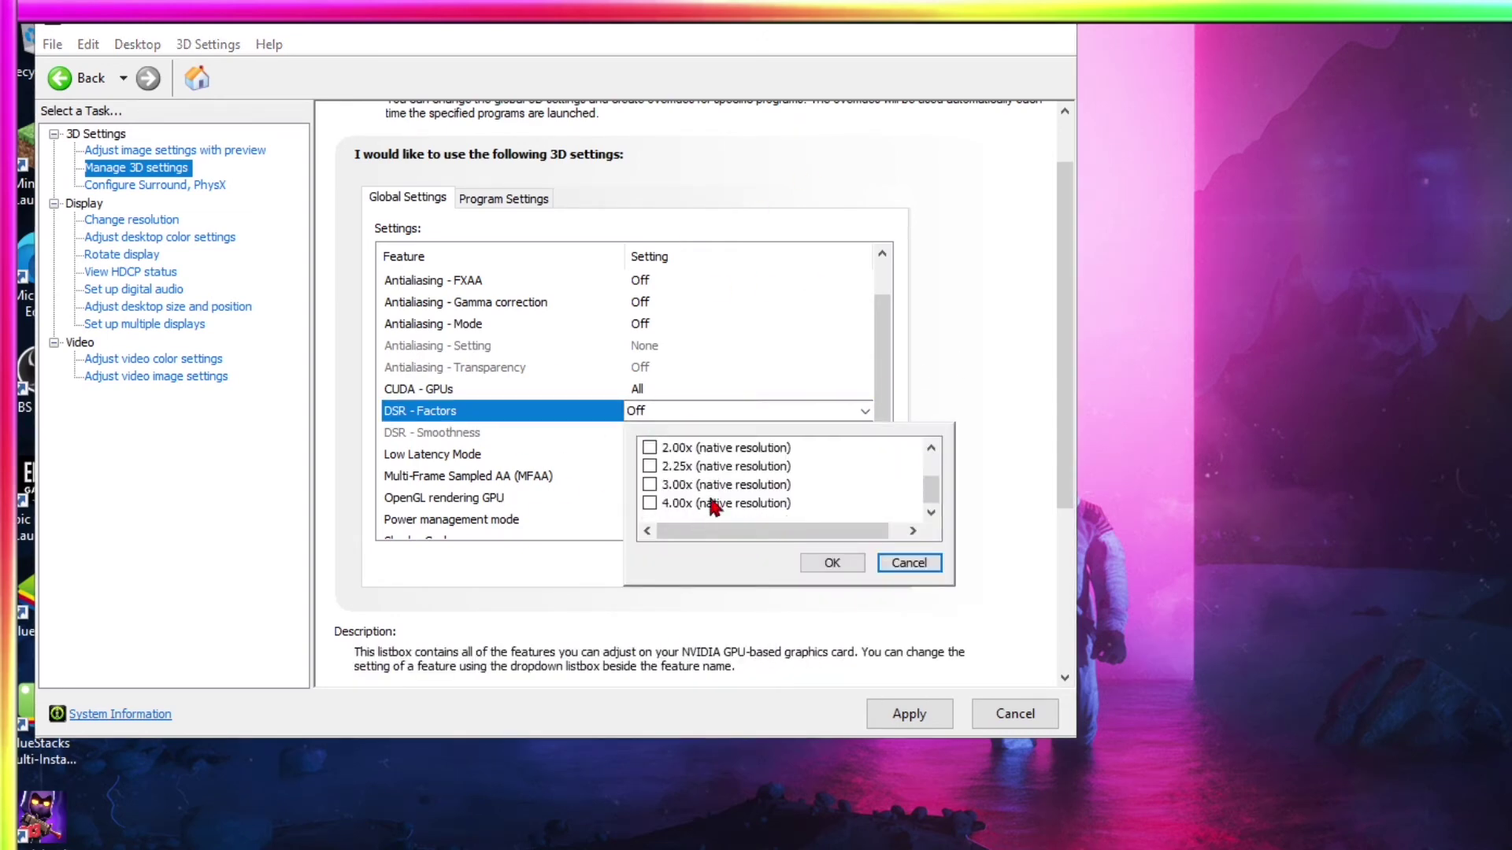
pyautogui.scroll(1, 714, 496)
pyautogui.scroll(-1, 740, 493)
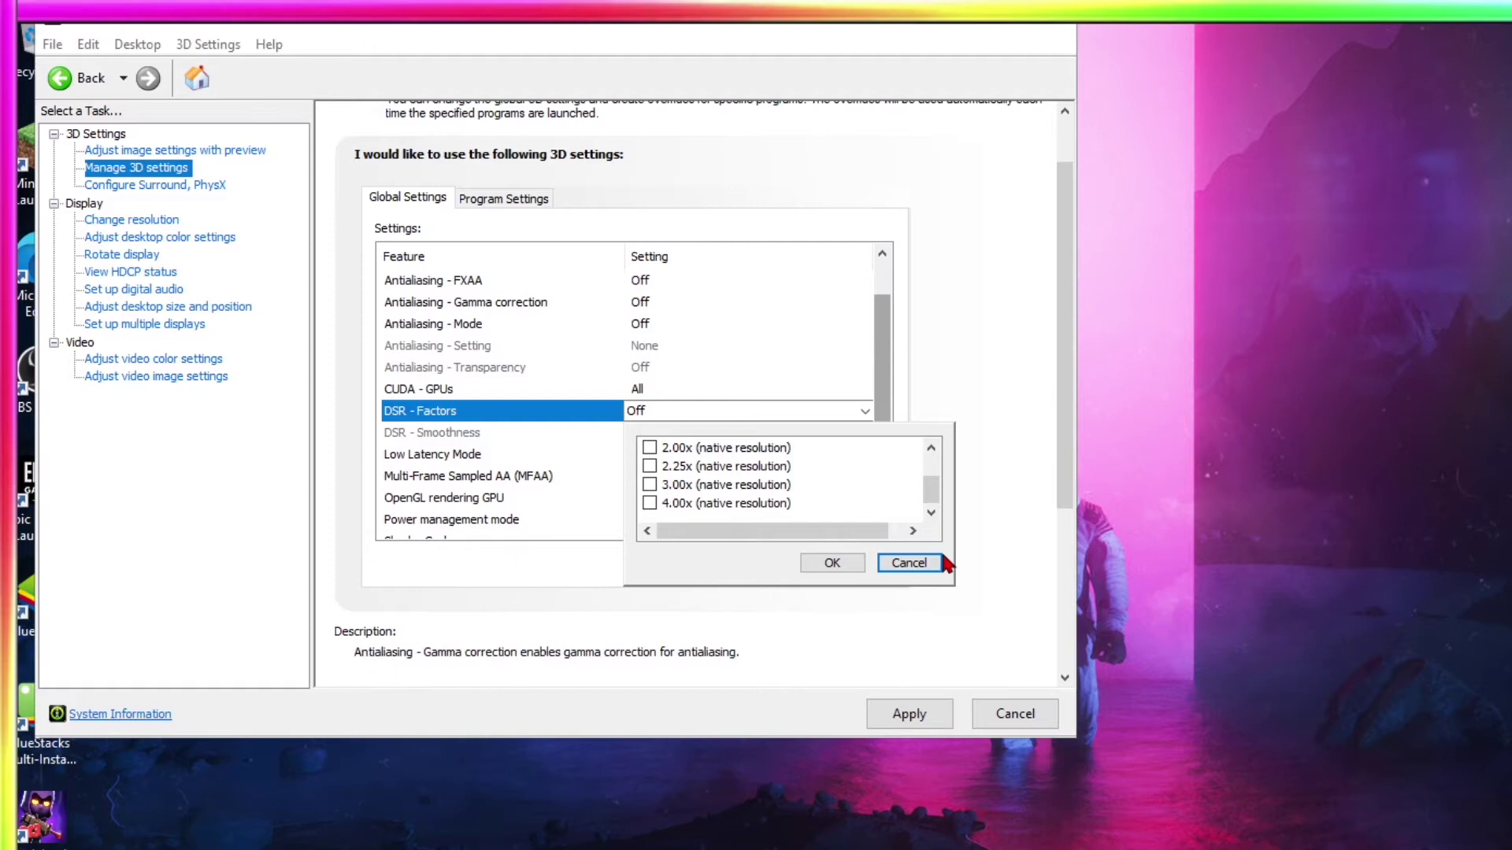
pyautogui.click(972, 313)
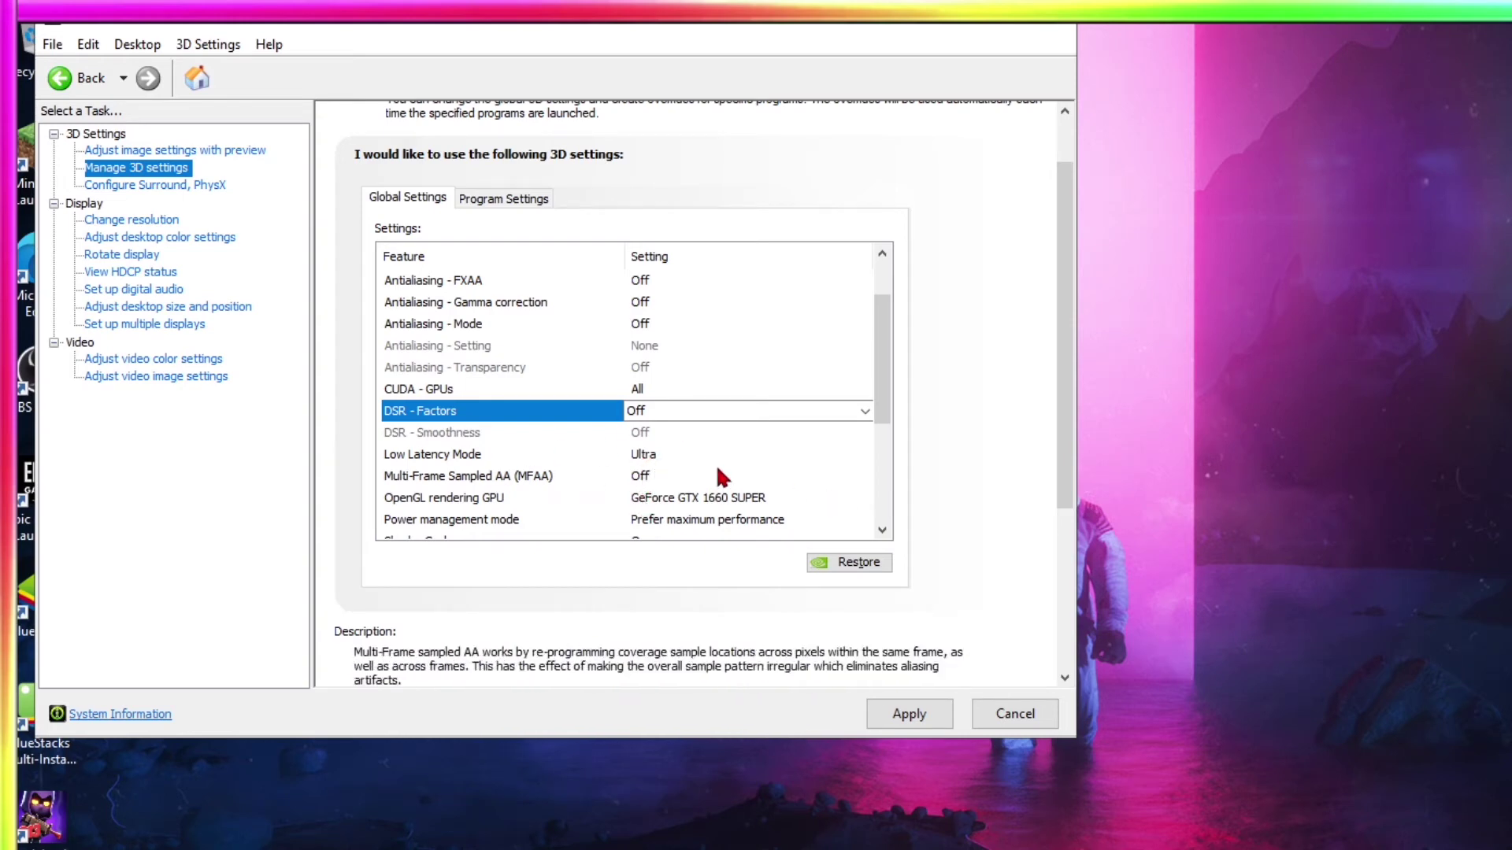
# Set Low Latency Mode to Ultra.
pyautogui.click(654, 459)
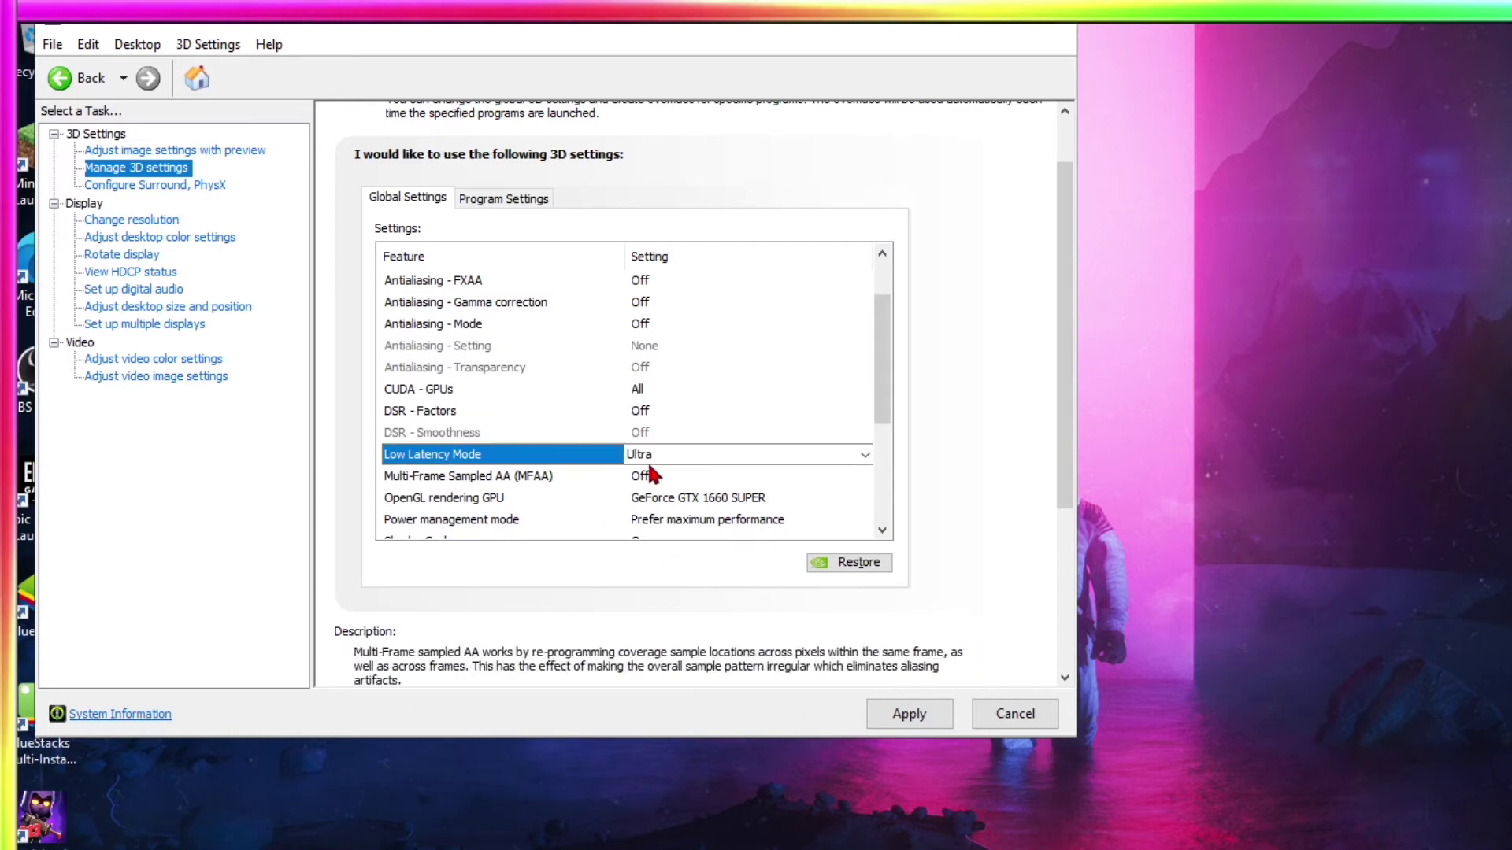
pyautogui.click(652, 456)
pyautogui.click(652, 494)
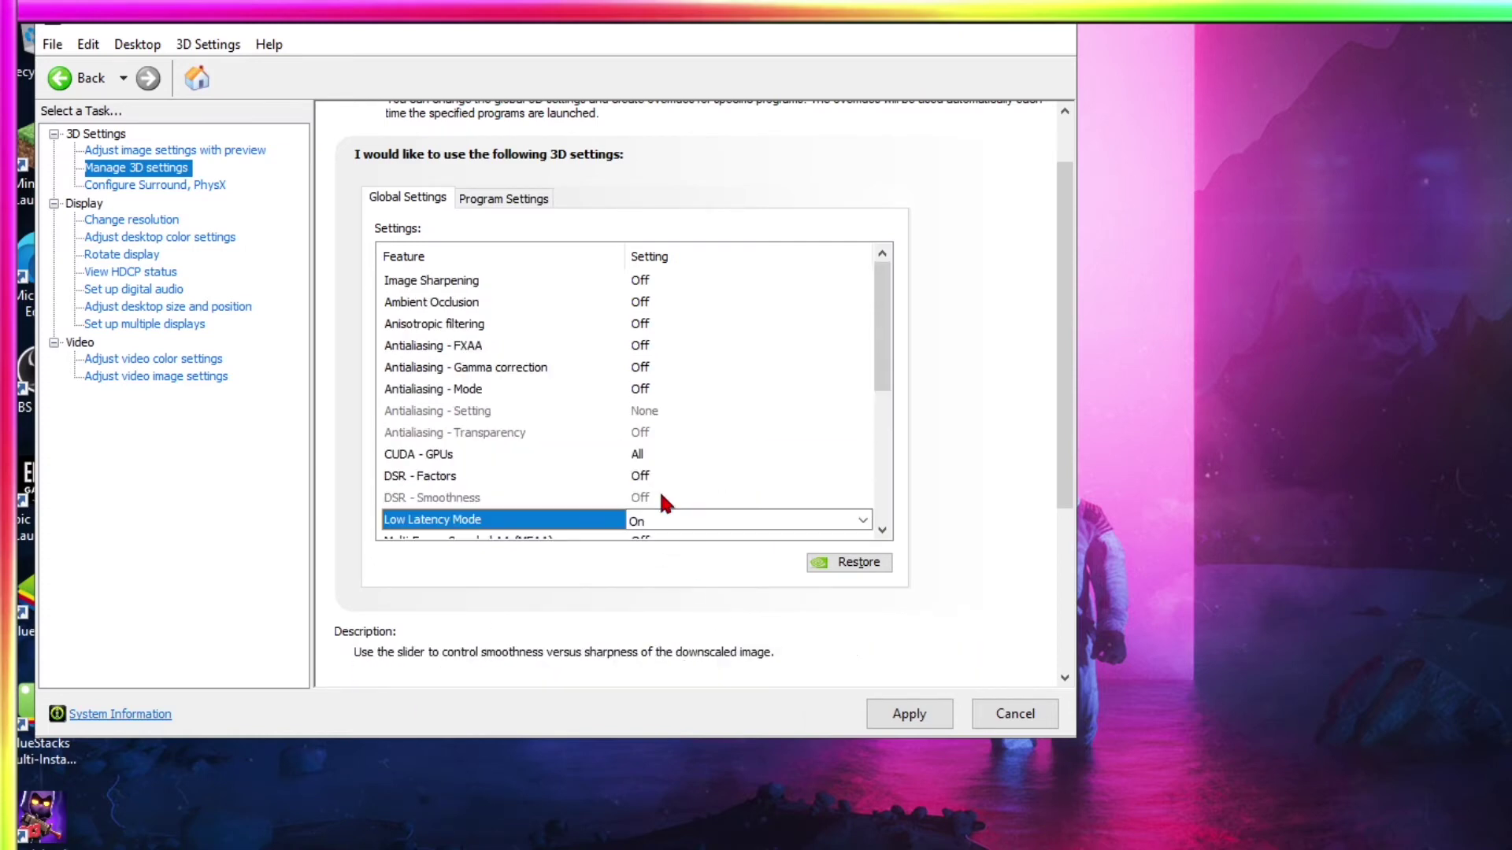
pyautogui.scroll(-2, 664, 478)
pyautogui.click(646, 325)
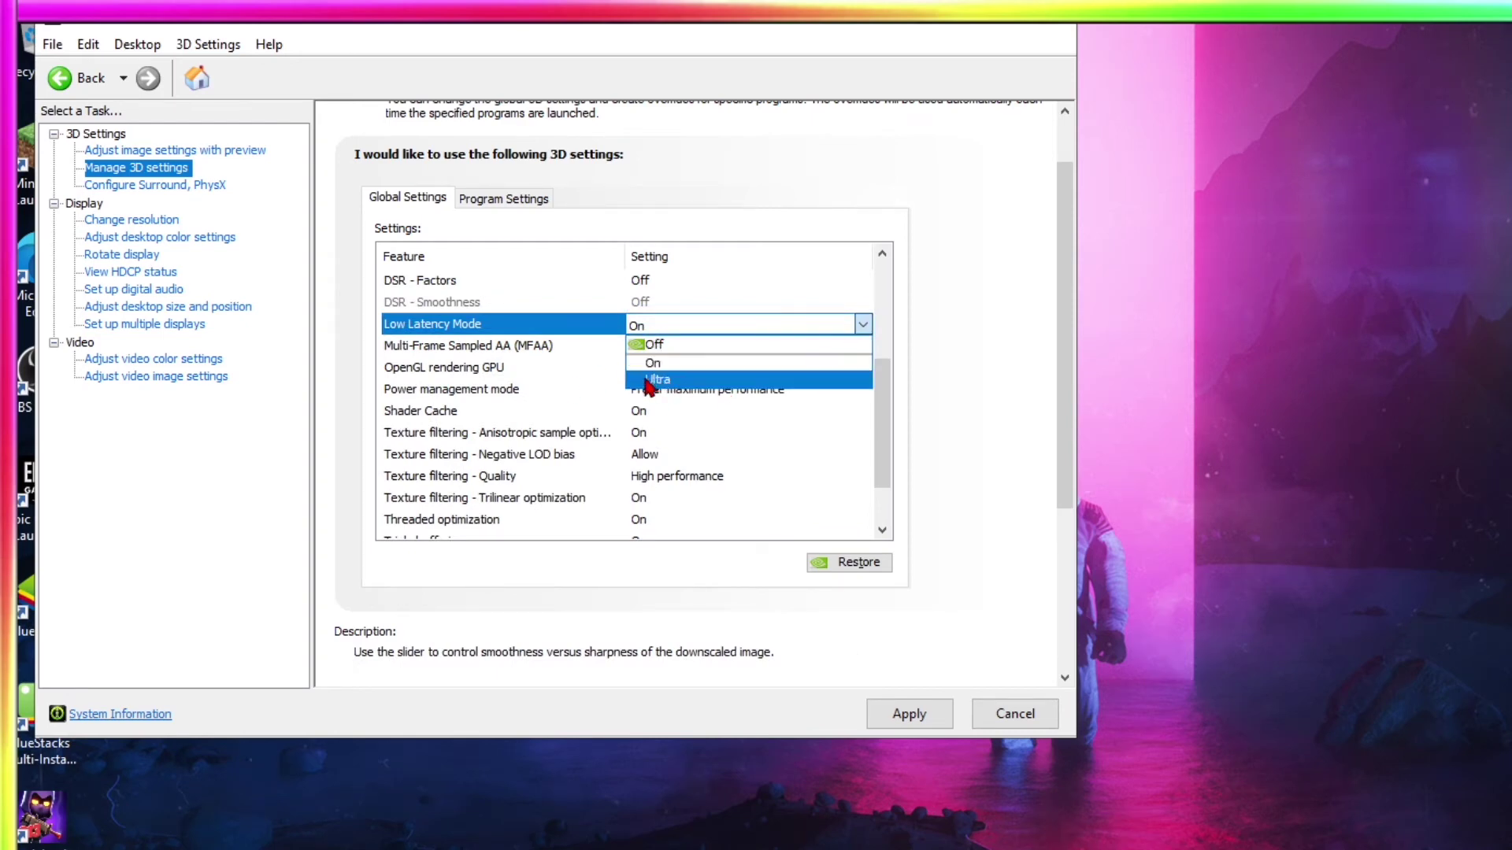
pyautogui.click(647, 385)
pyautogui.scroll(-2, 755, 426)
pyautogui.click(863, 389)
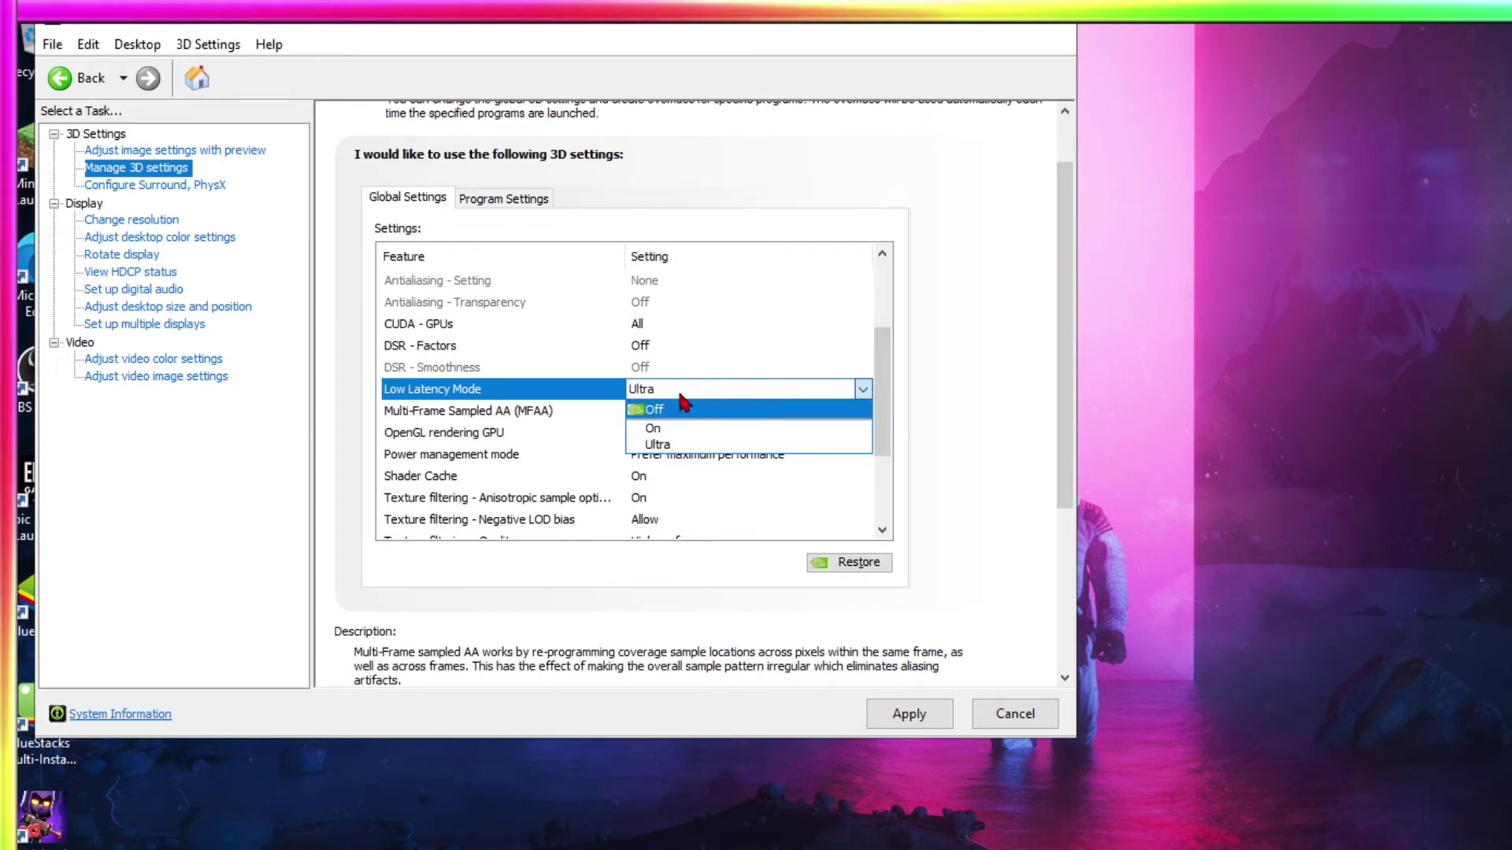
pyautogui.click(677, 445)
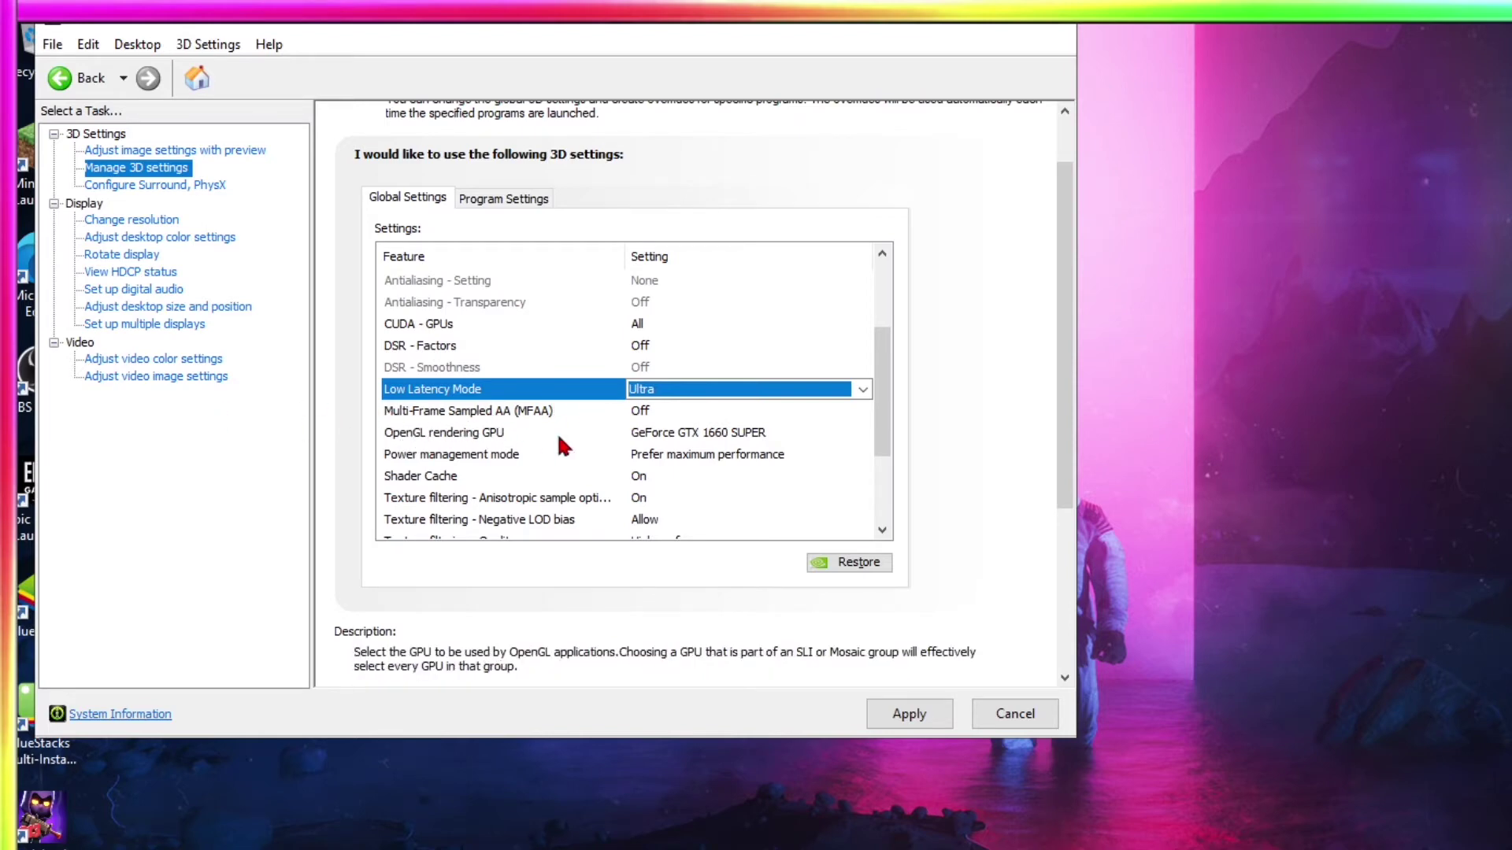
# Choose GeForce GTX 1660 SUPER as the OpenGL rendering GPU.
pyautogui.click(698, 436)
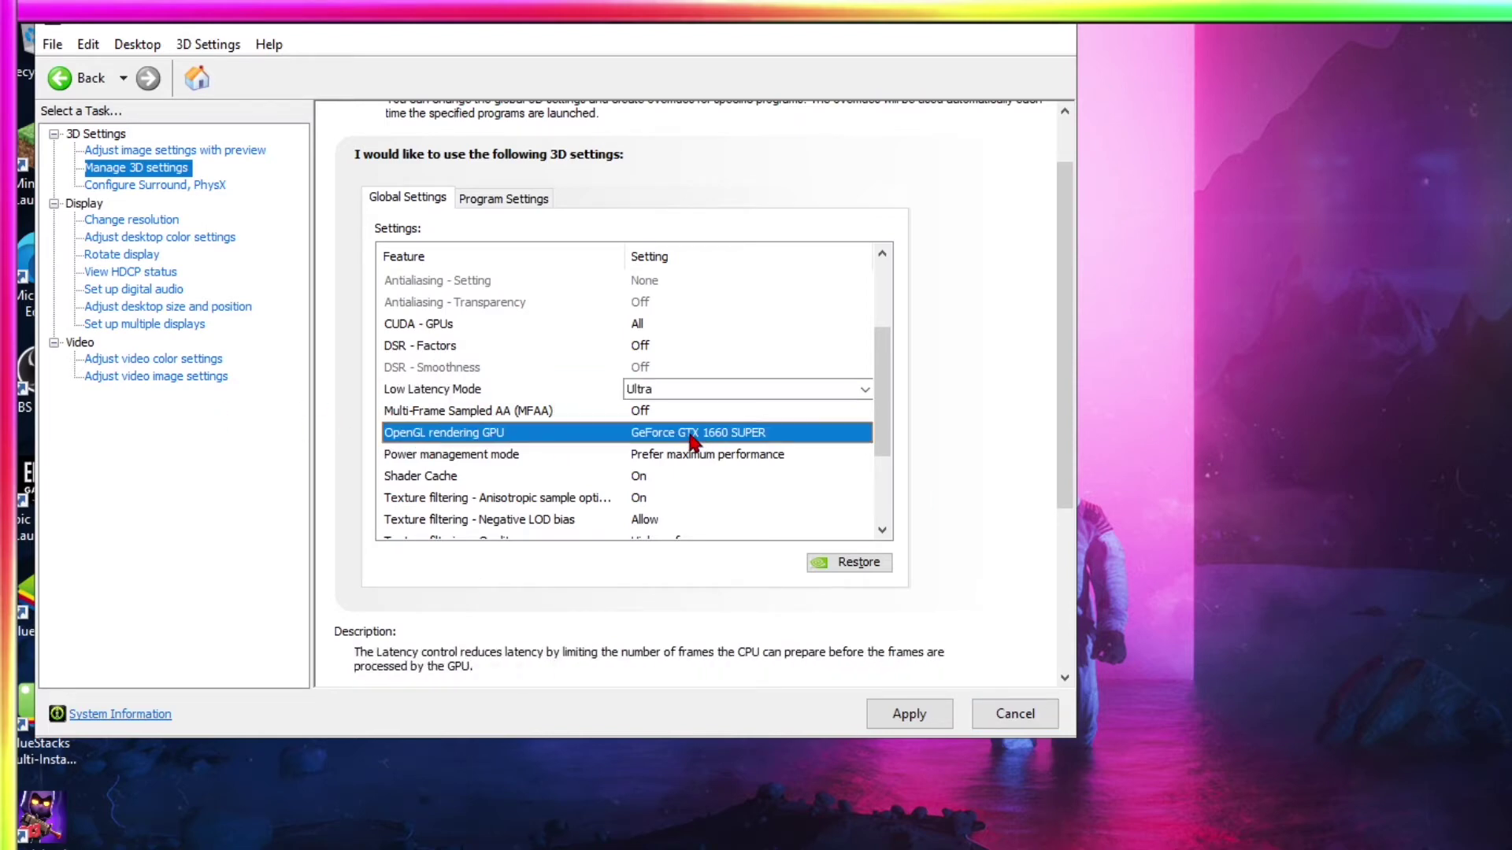
pyautogui.click(696, 435)
pyautogui.click(696, 435)
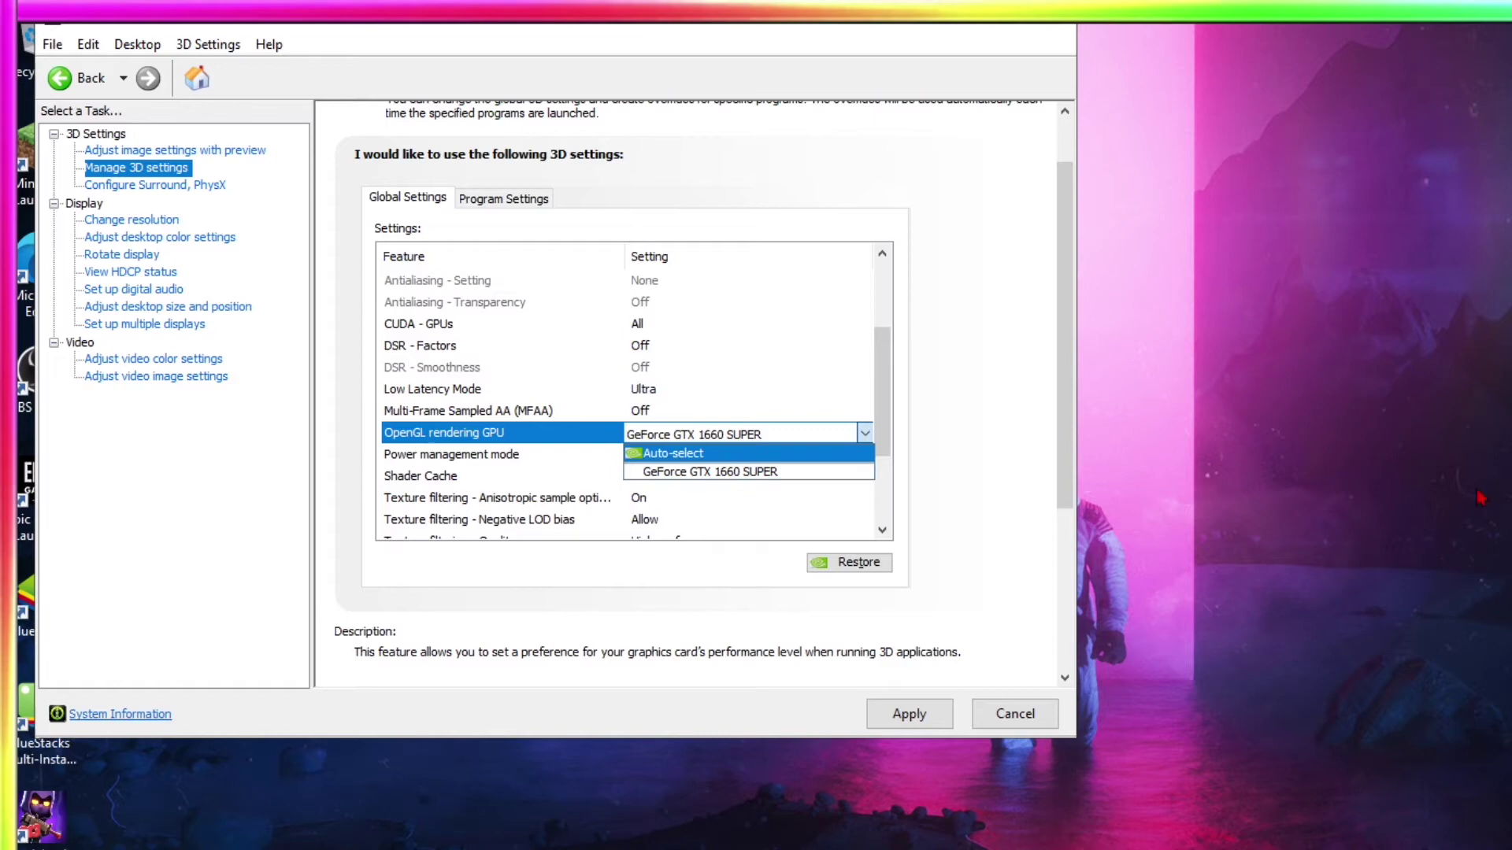
pyautogui.press('Down')
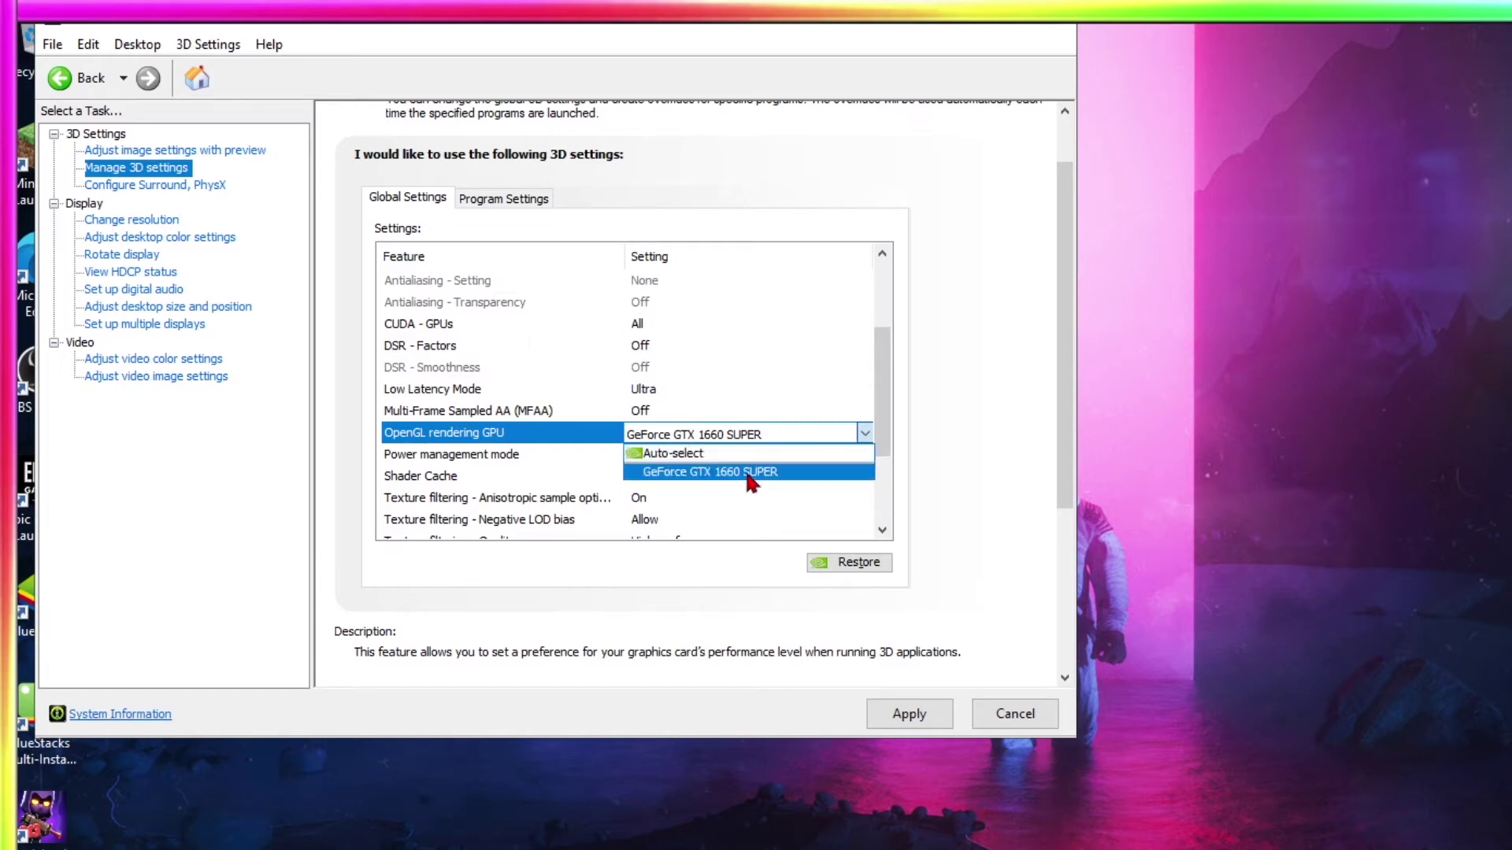
pyautogui.press('Return')
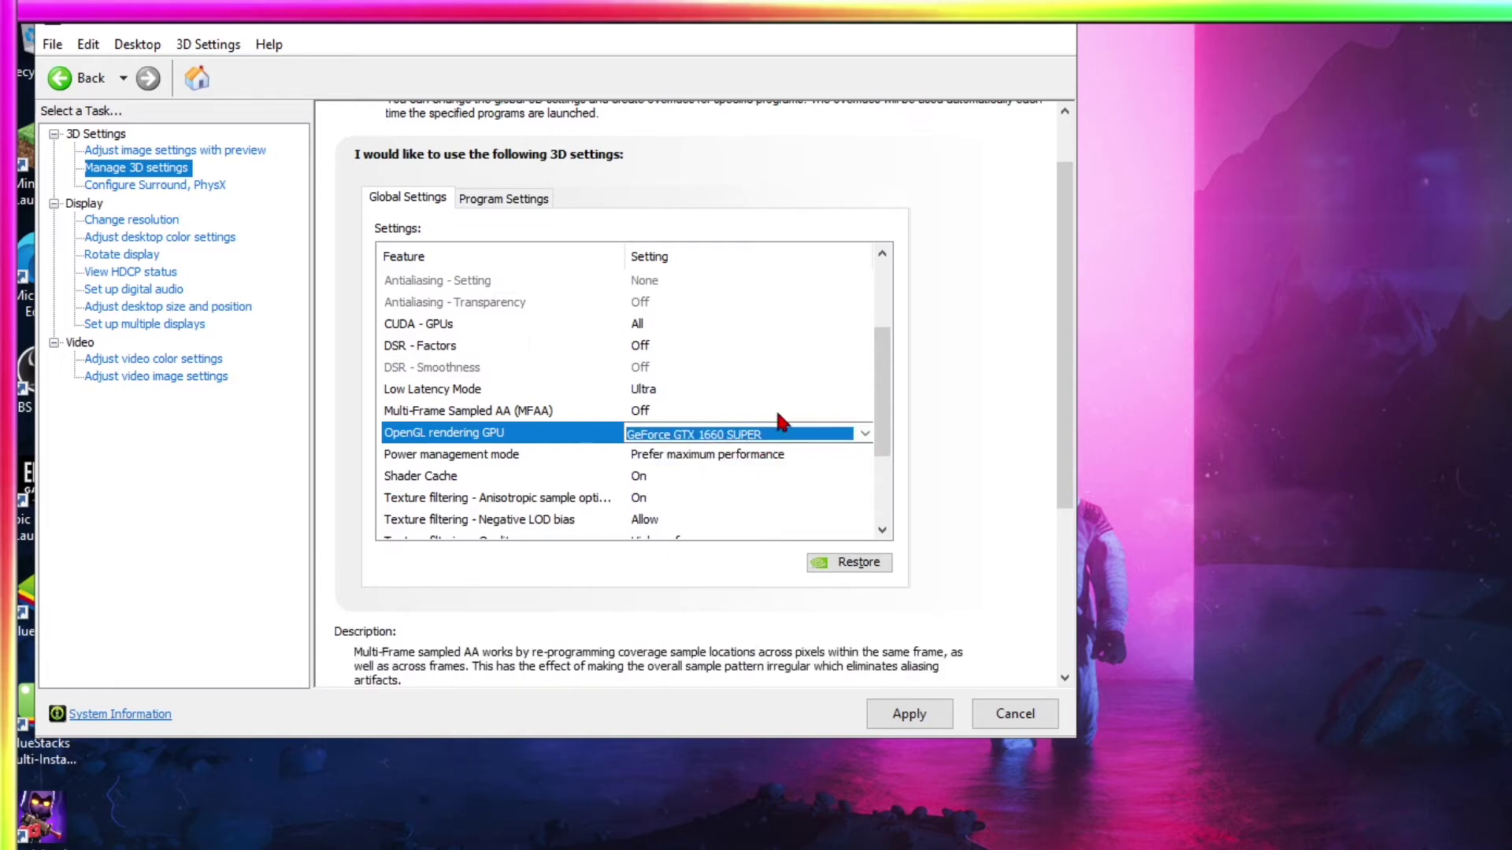
pyautogui.scroll(-1, 809, 480)
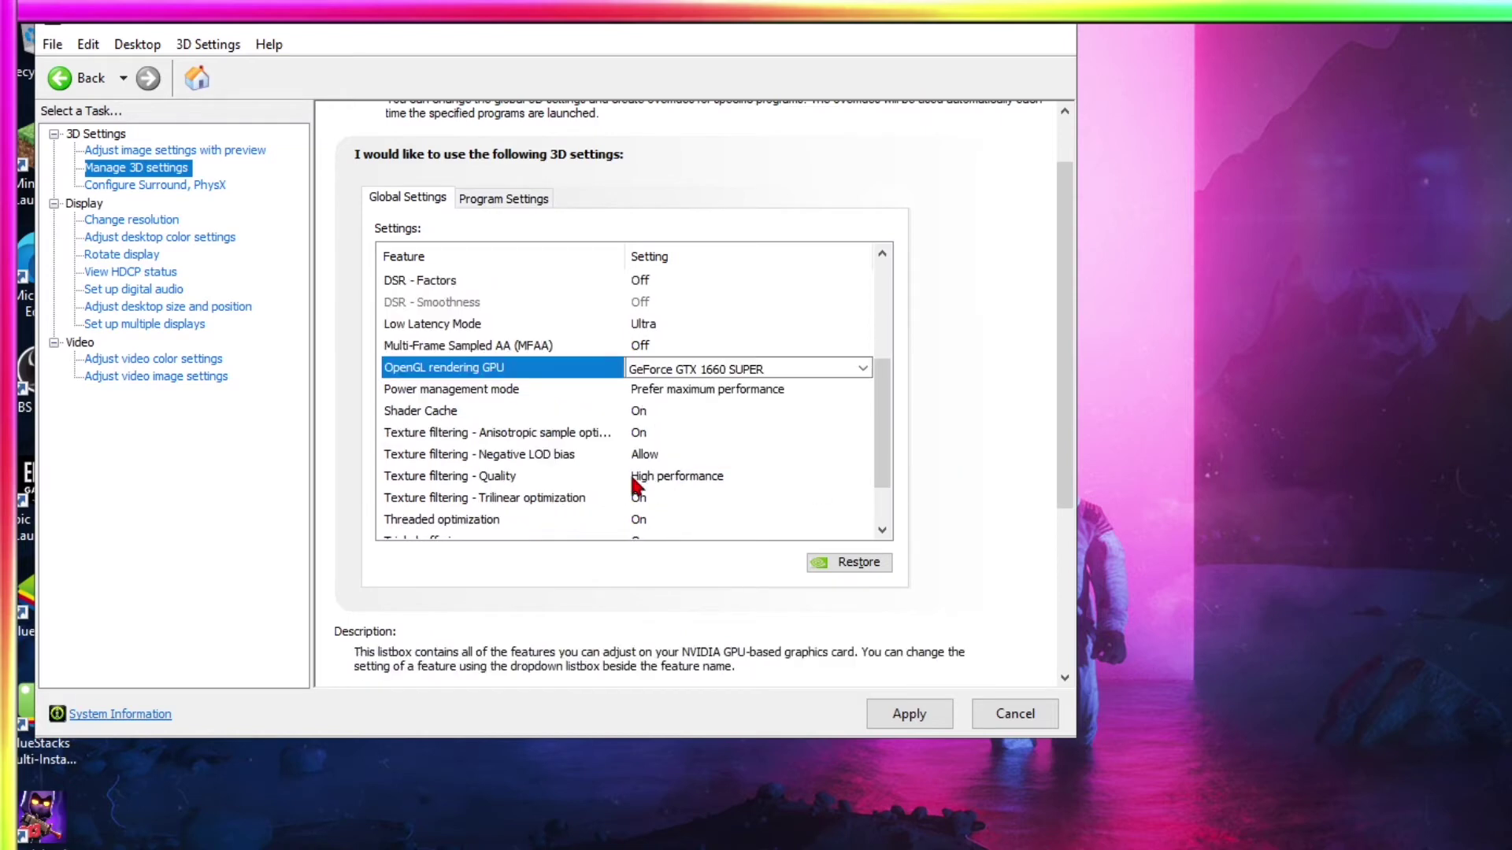
pyautogui.click(693, 393)
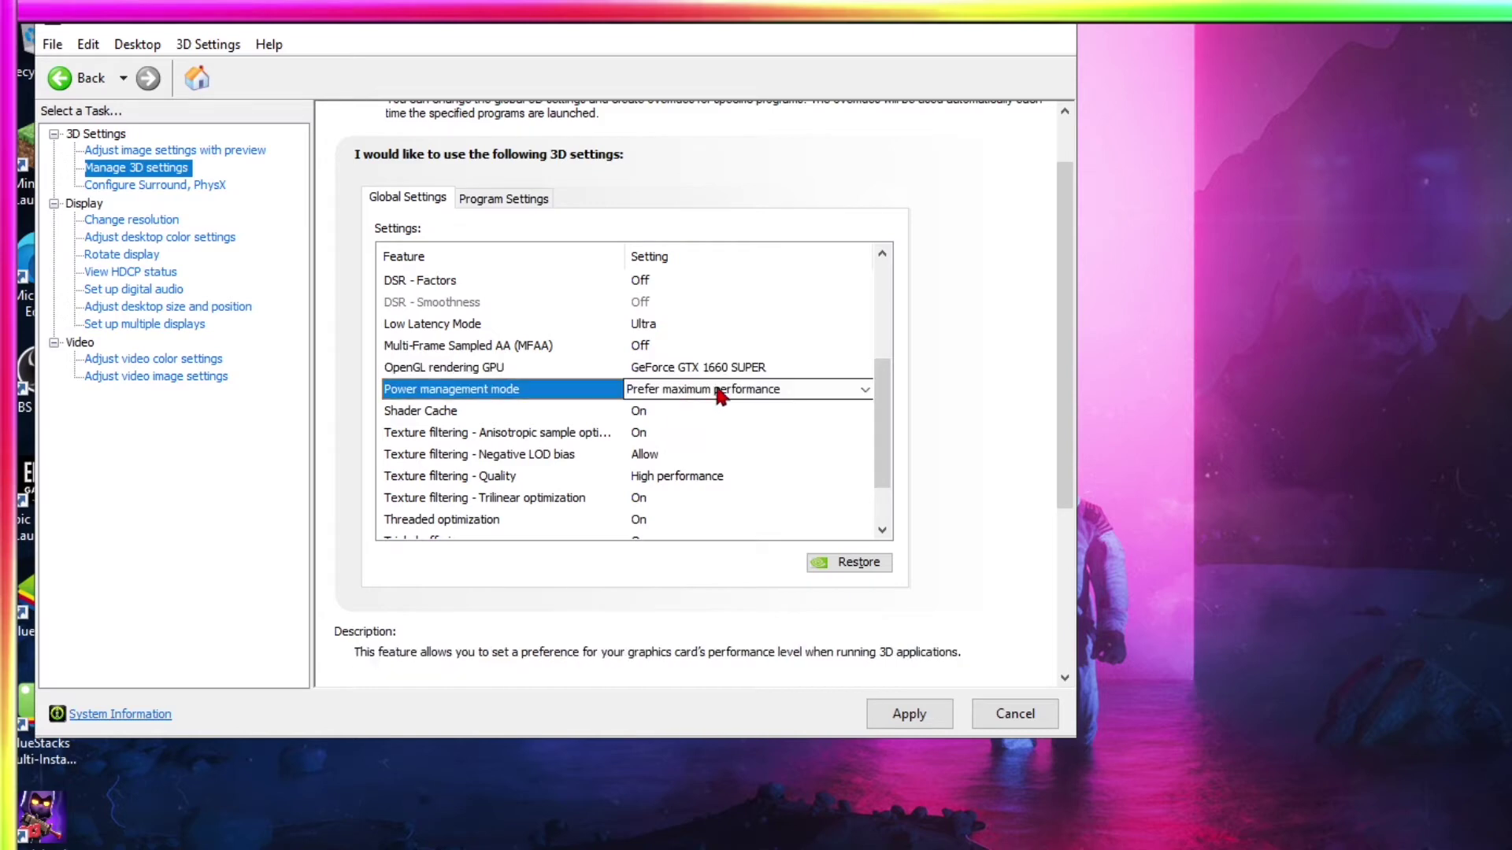
pyautogui.click(712, 390)
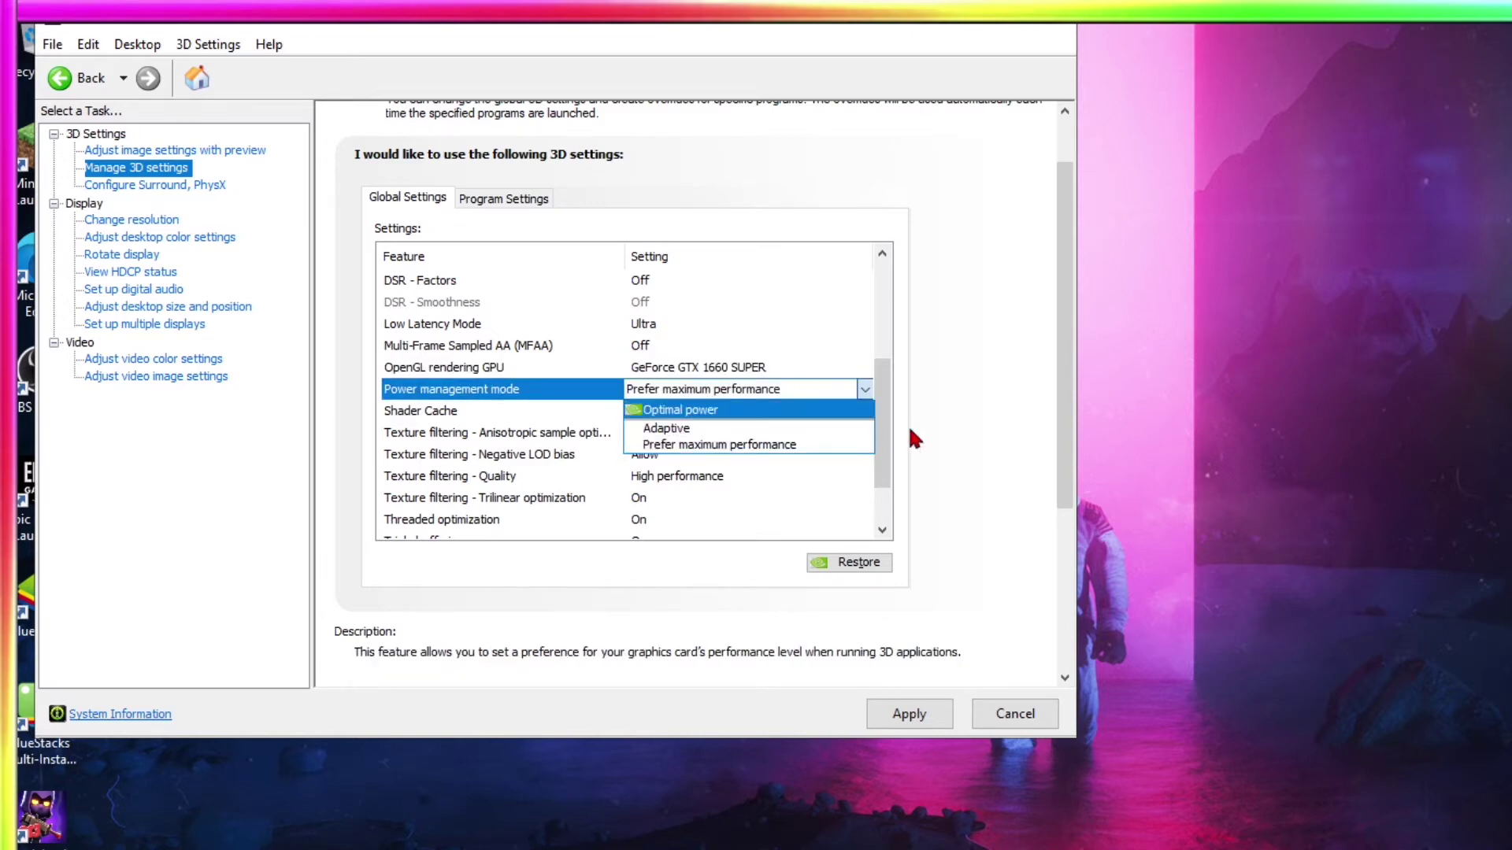
pyautogui.click(703, 446)
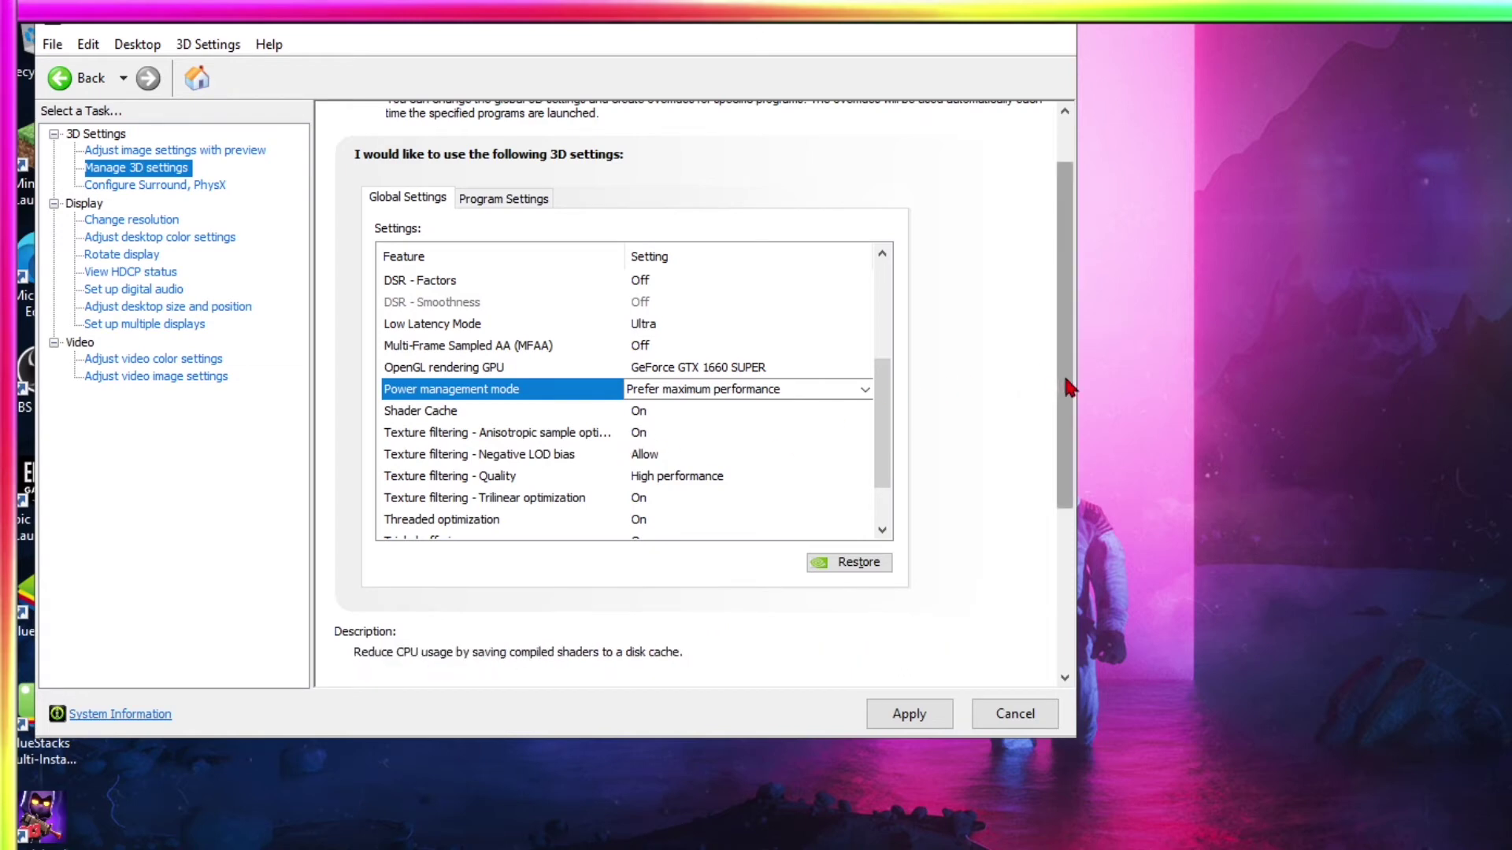
pyautogui.scroll(-1, 1055, 366)
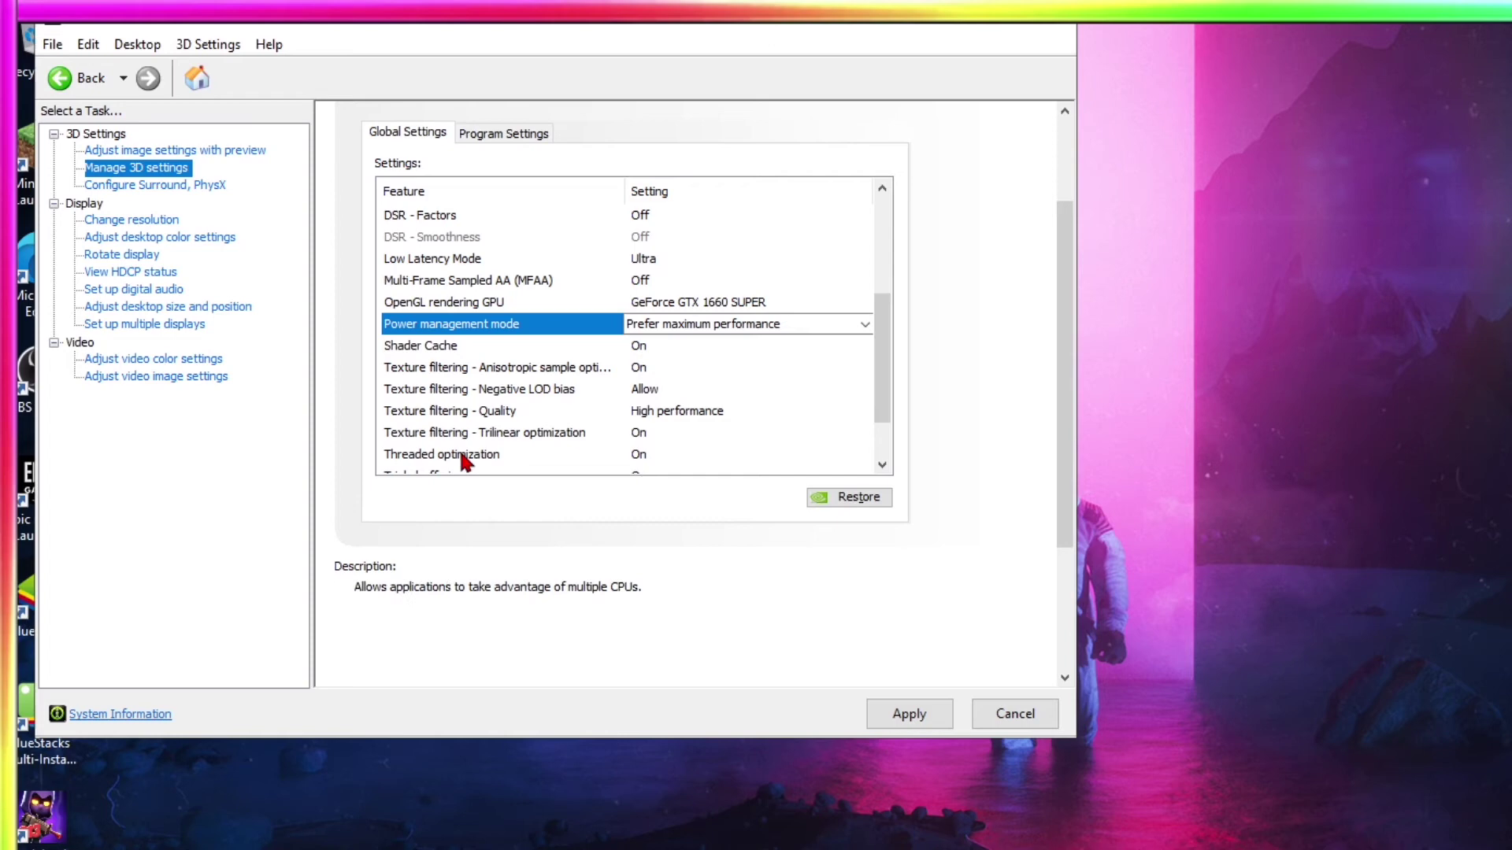
pyautogui.click(666, 413)
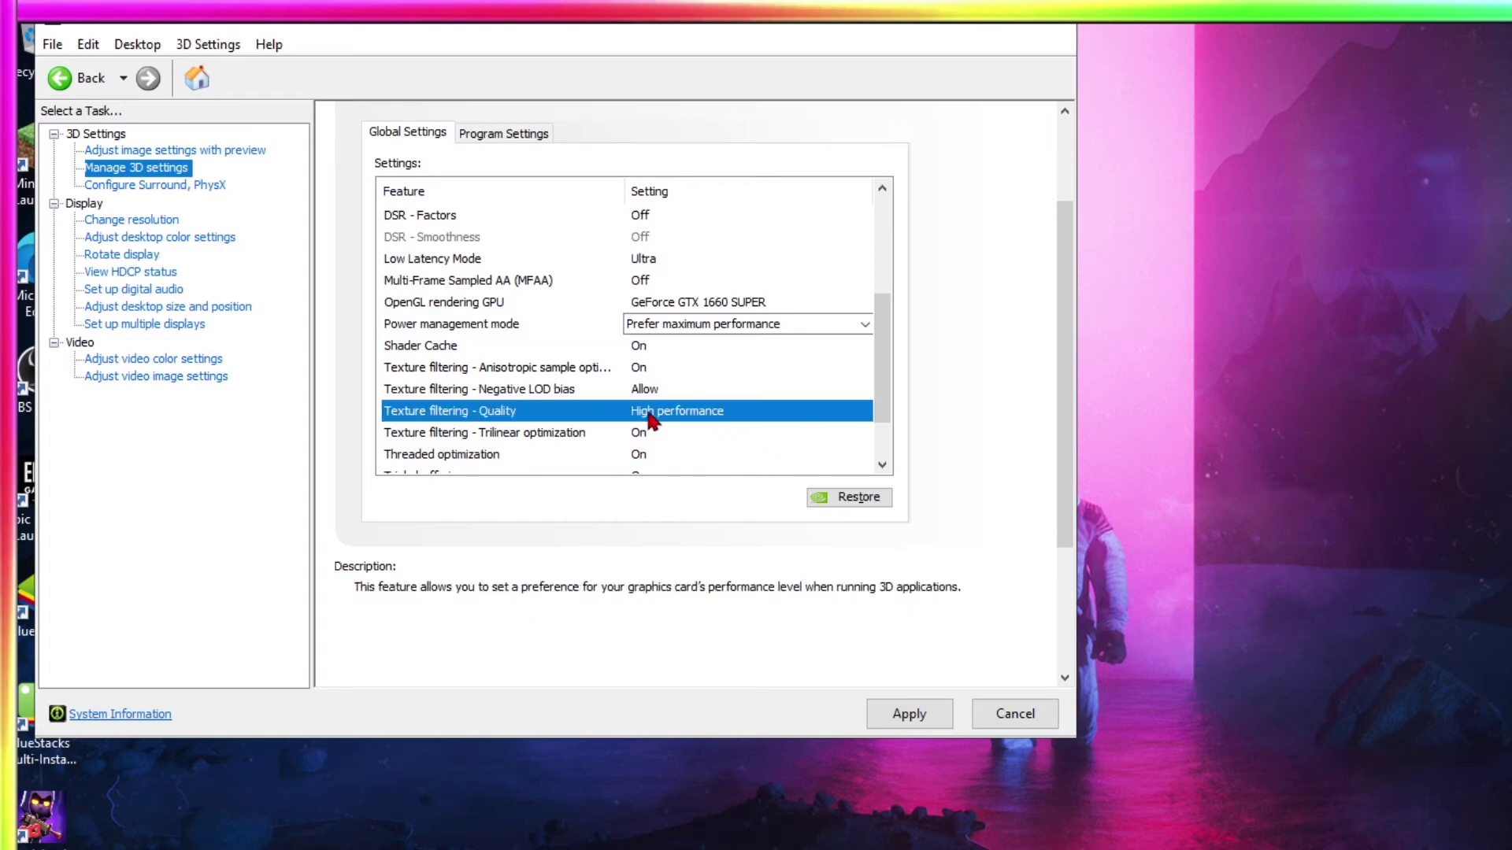
pyautogui.click(670, 413)
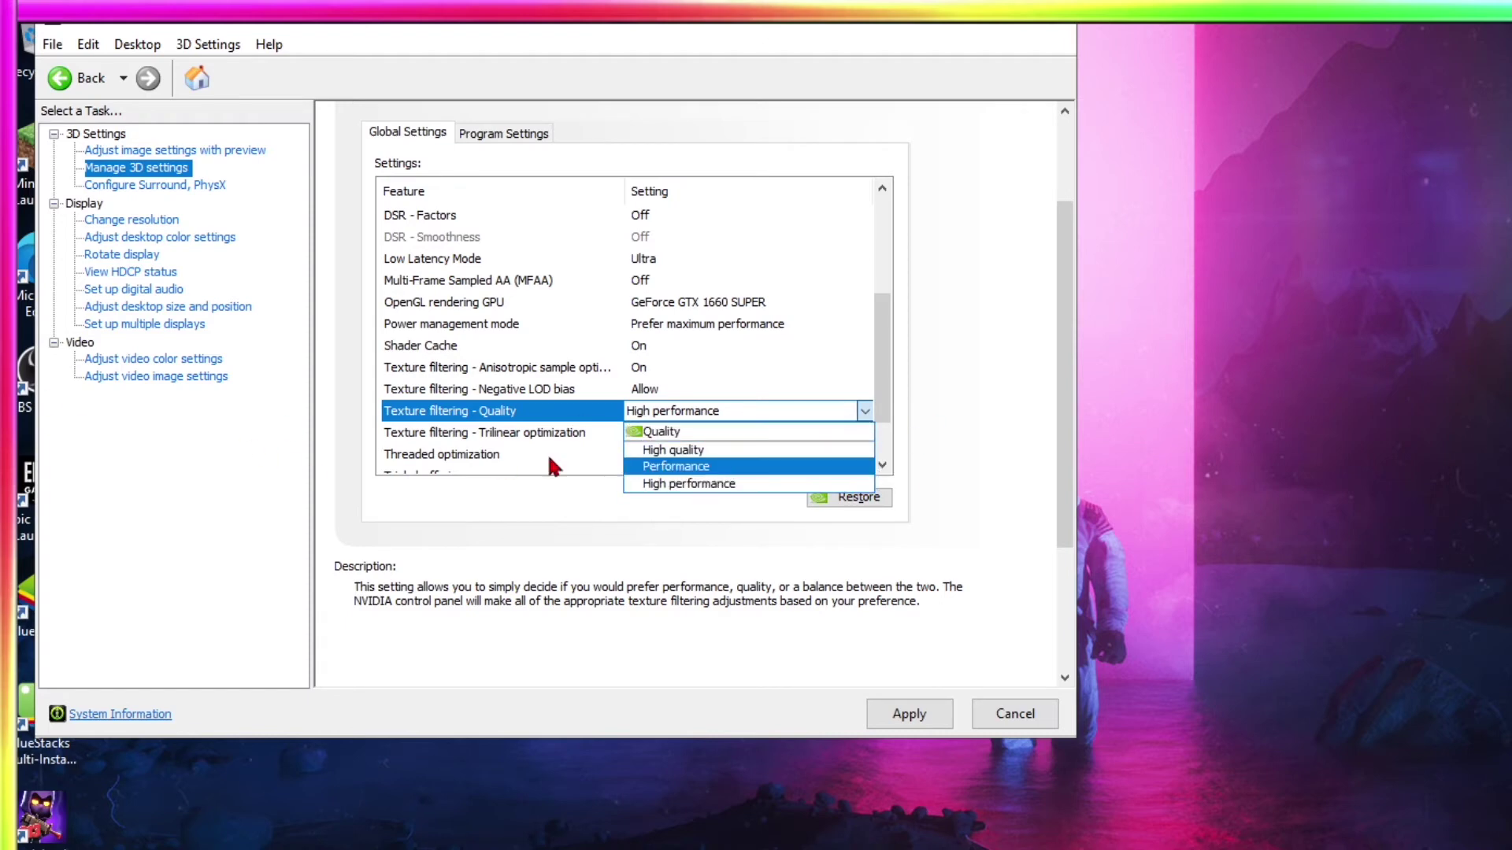
pyautogui.click(708, 484)
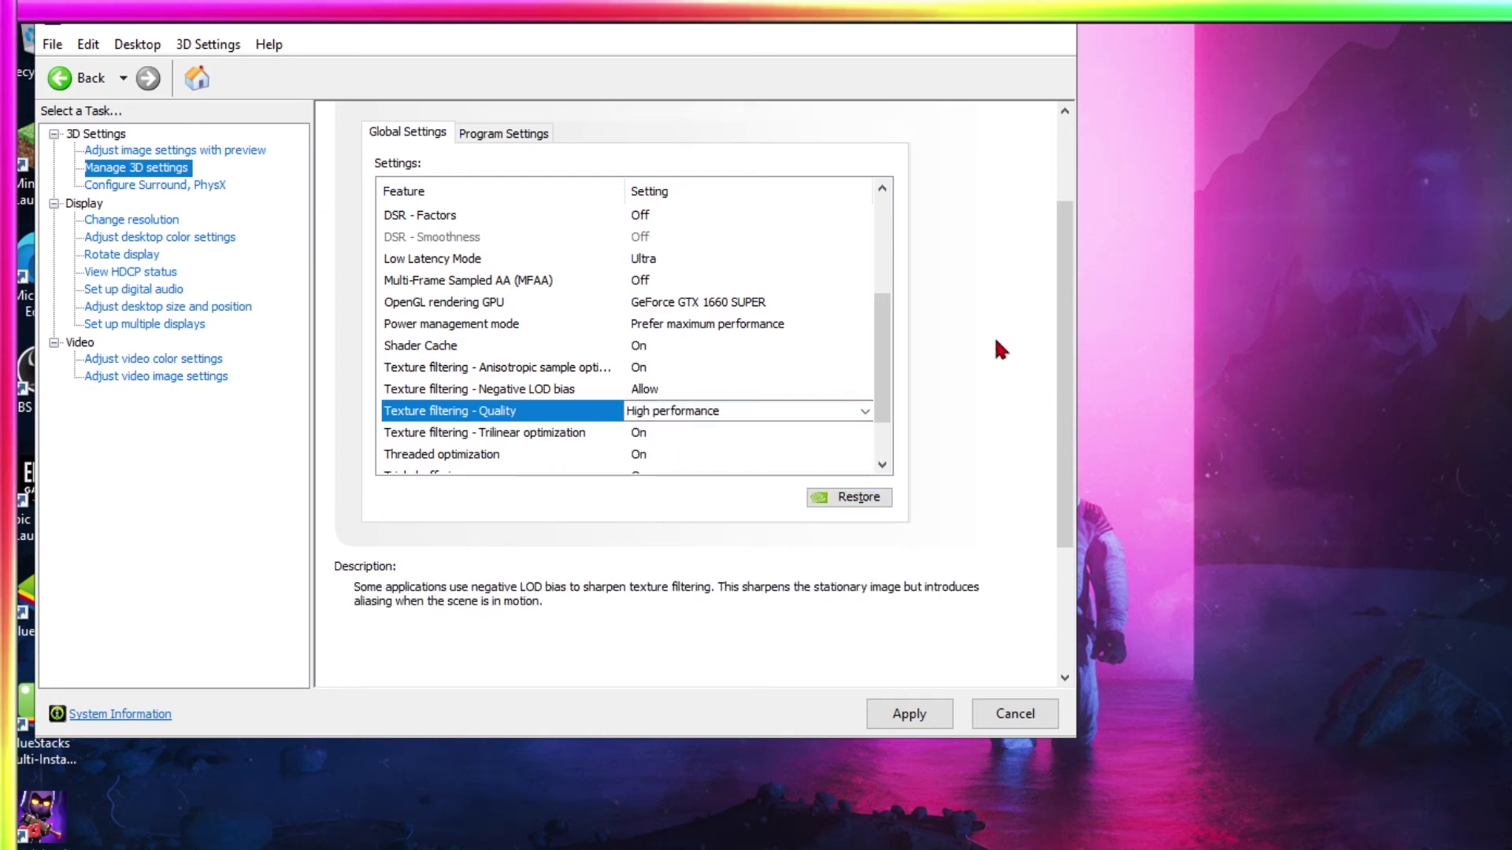
pyautogui.scroll(-1, 716, 386)
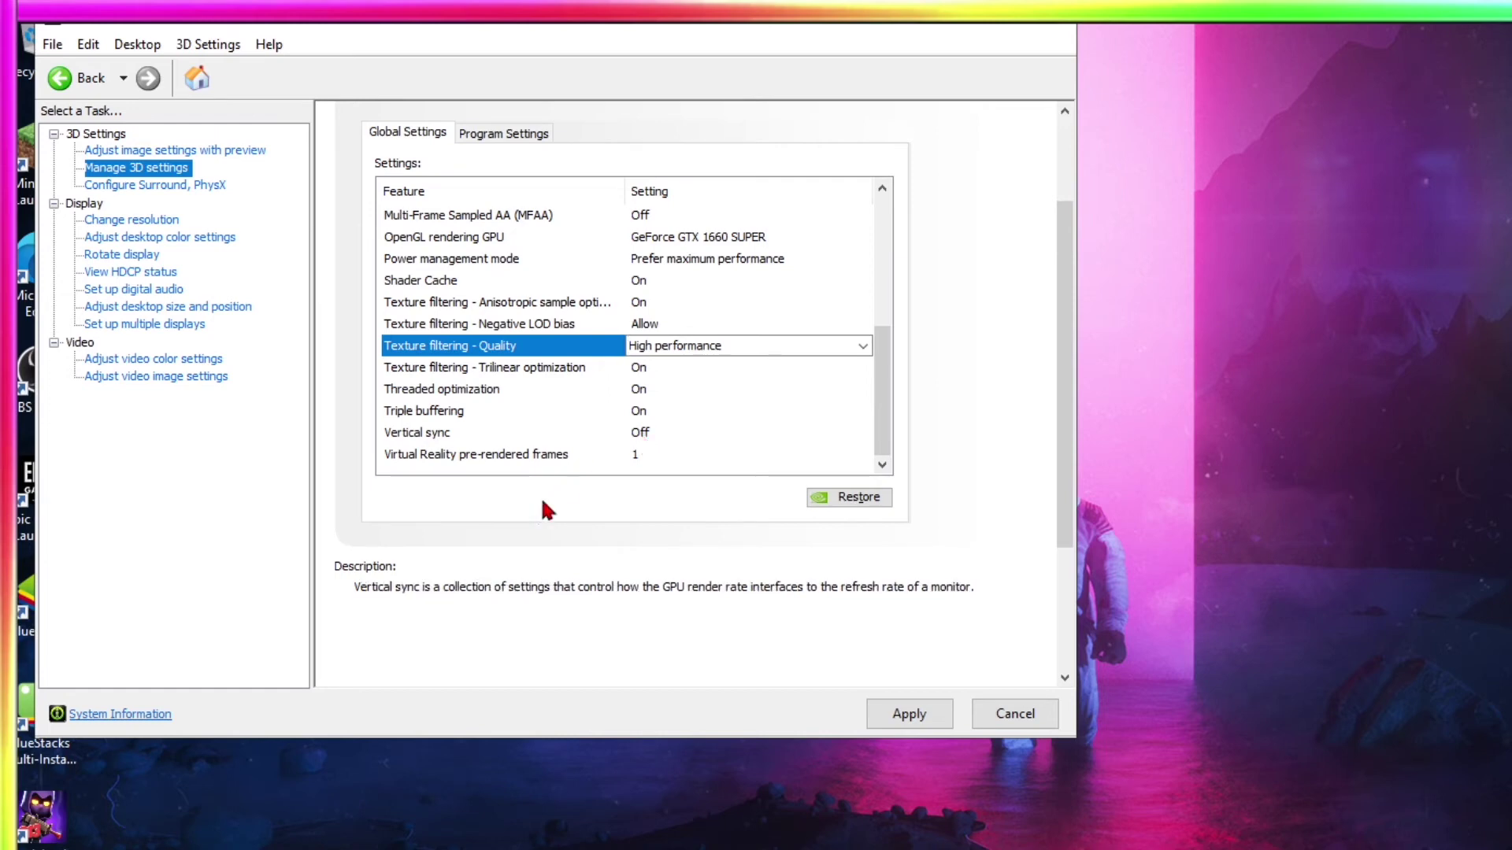
# Change the global Vertical sync setting from Off to Fast.
pyautogui.click(640, 434)
pyautogui.click(642, 435)
pyautogui.click(644, 436)
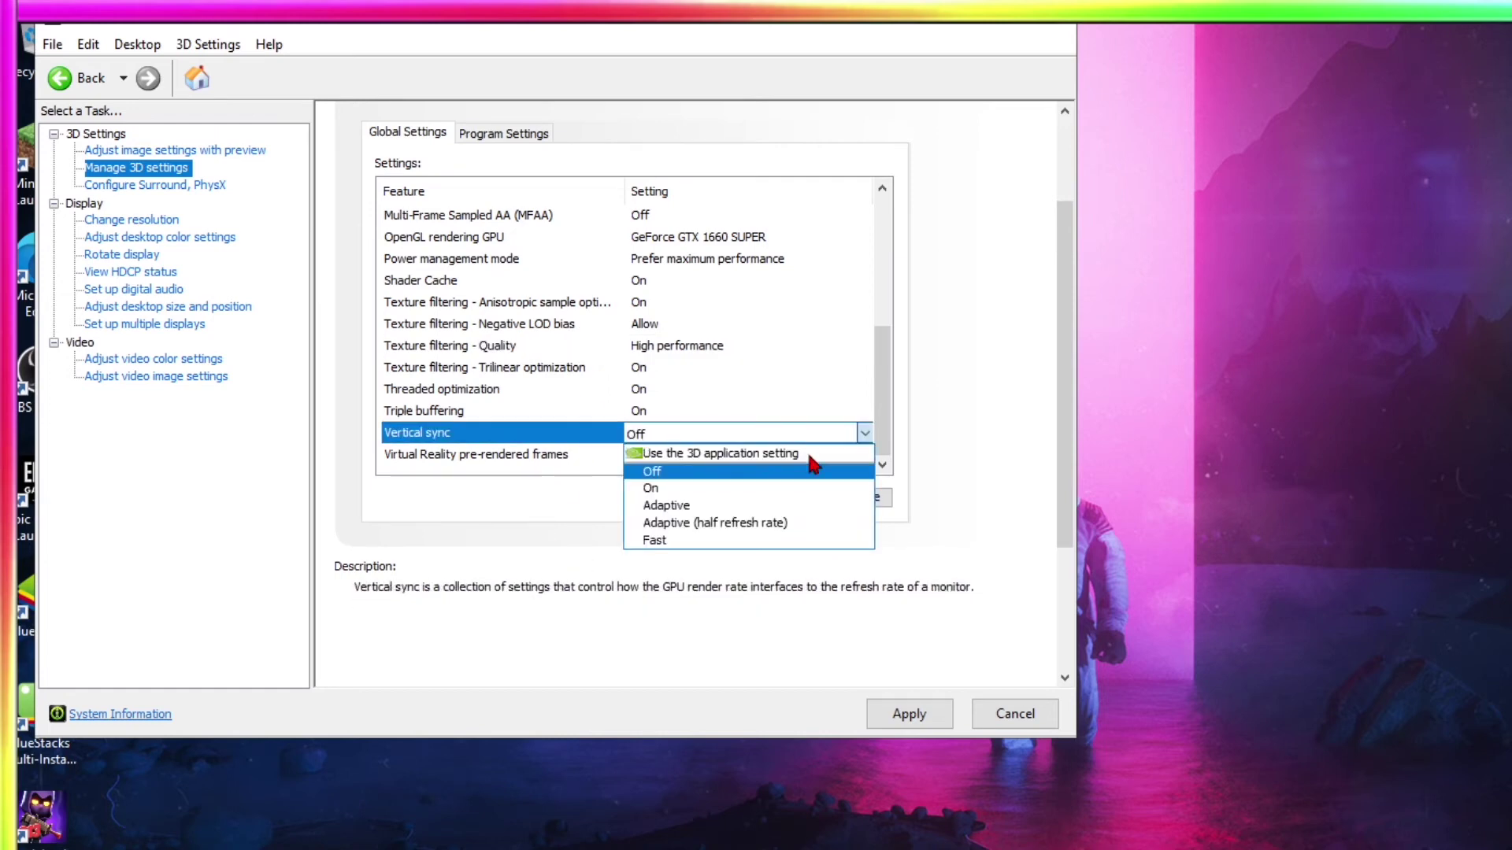
pyautogui.click(678, 541)
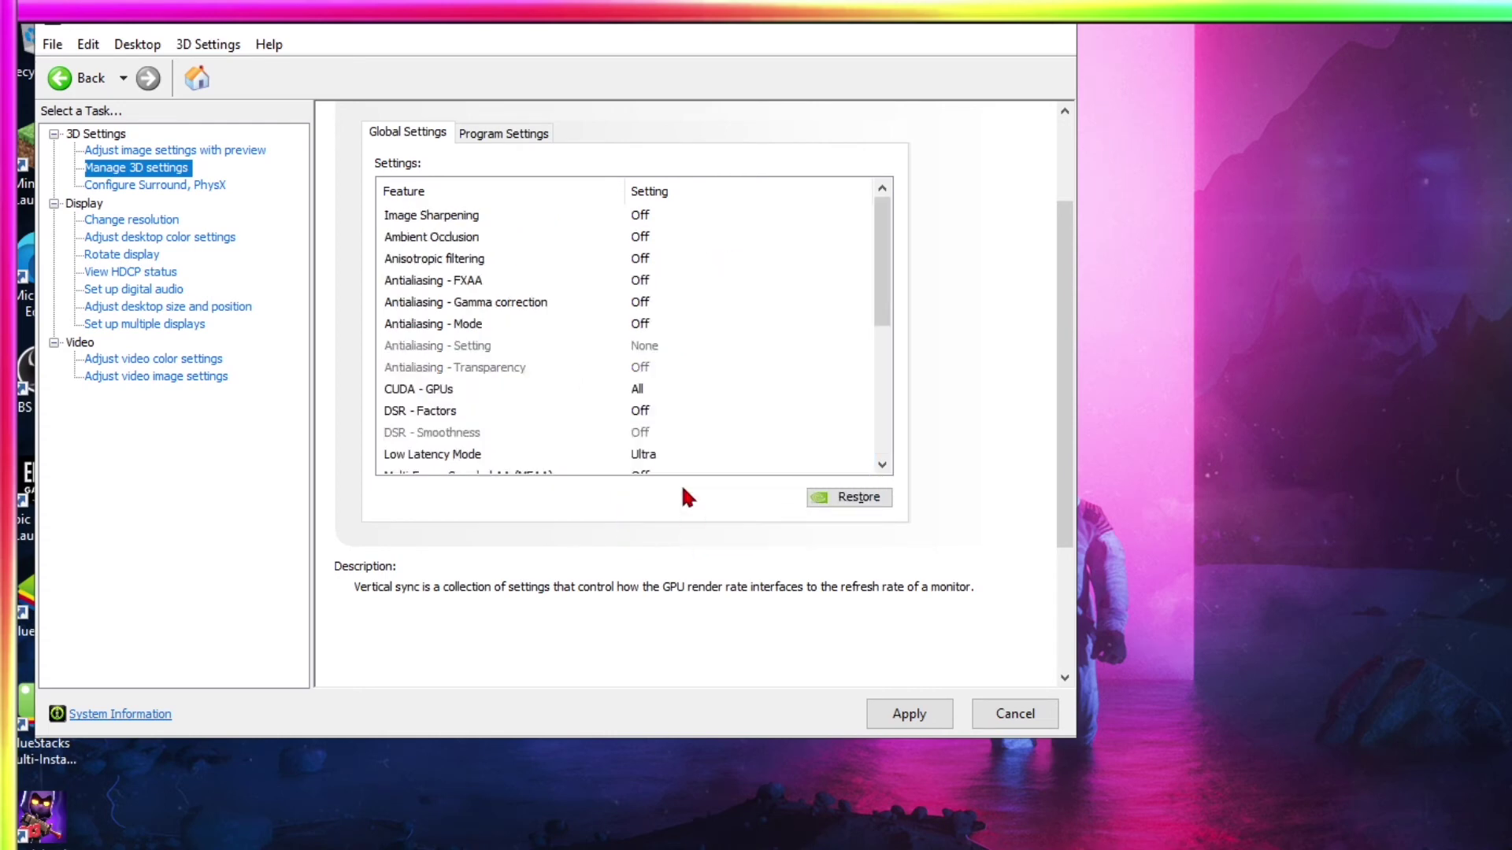
pyautogui.scroll(-10, 551, 425)
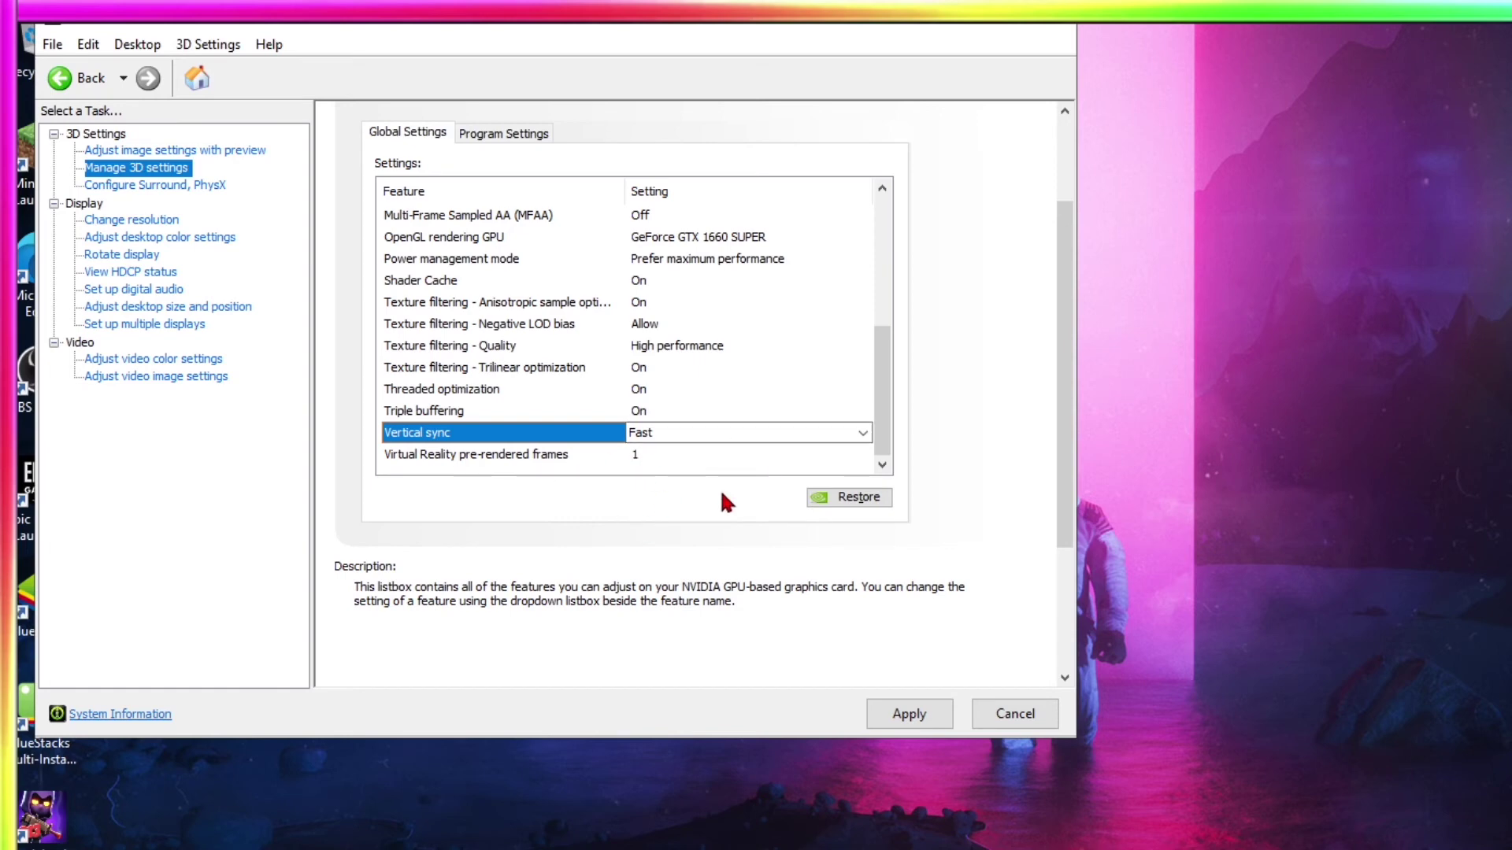
# Keep Virtual Reality pre-rendered frames at 1, apply the 3D settings, and go to Configure Surround, PhysX.
pyautogui.click(639, 453)
pyautogui.click(649, 463)
pyautogui.click(646, 463)
pyautogui.click(646, 461)
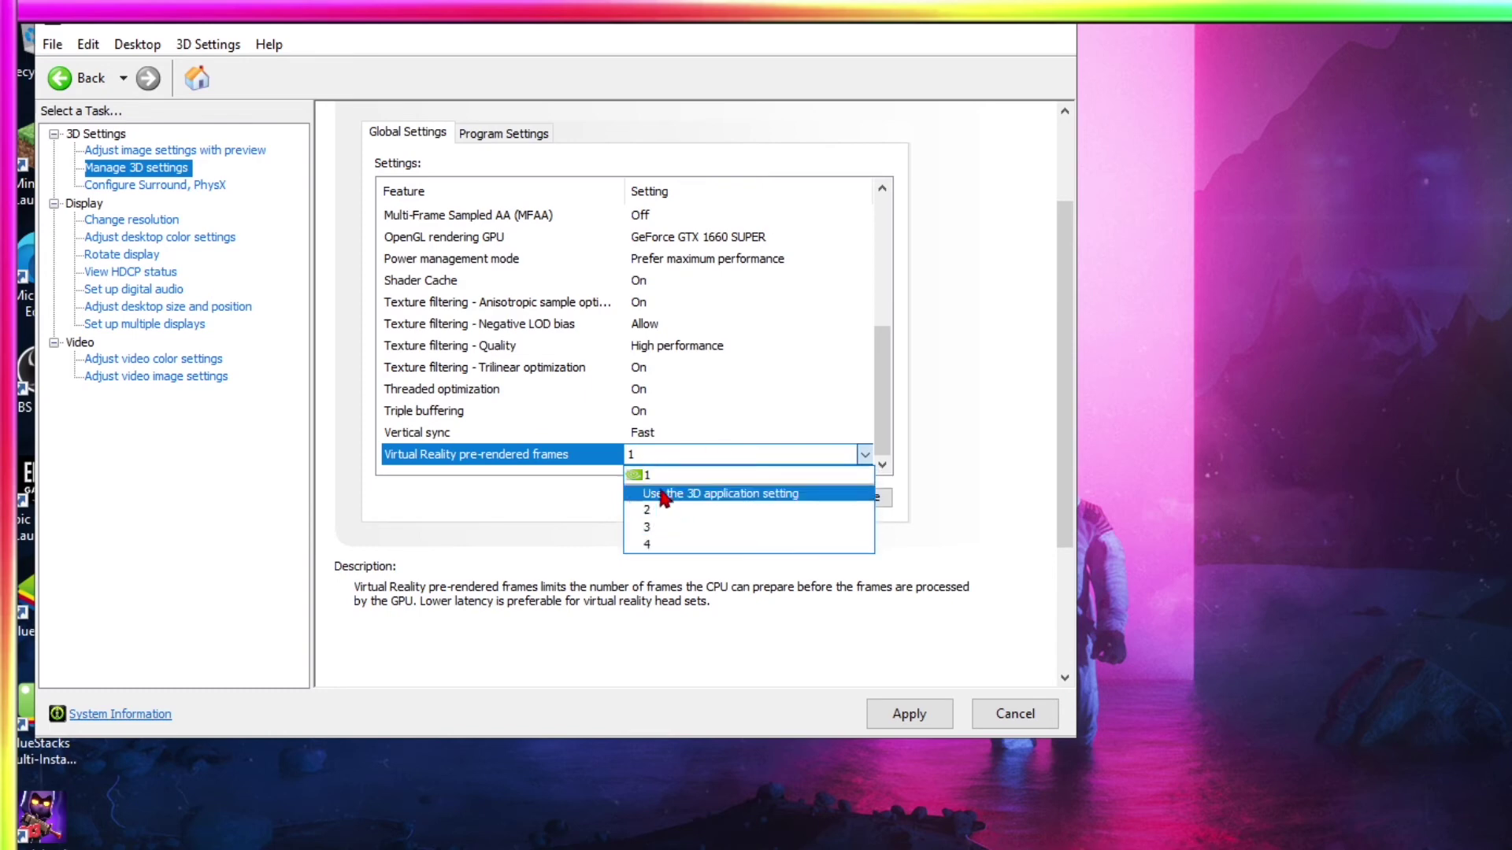
pyautogui.click(566, 515)
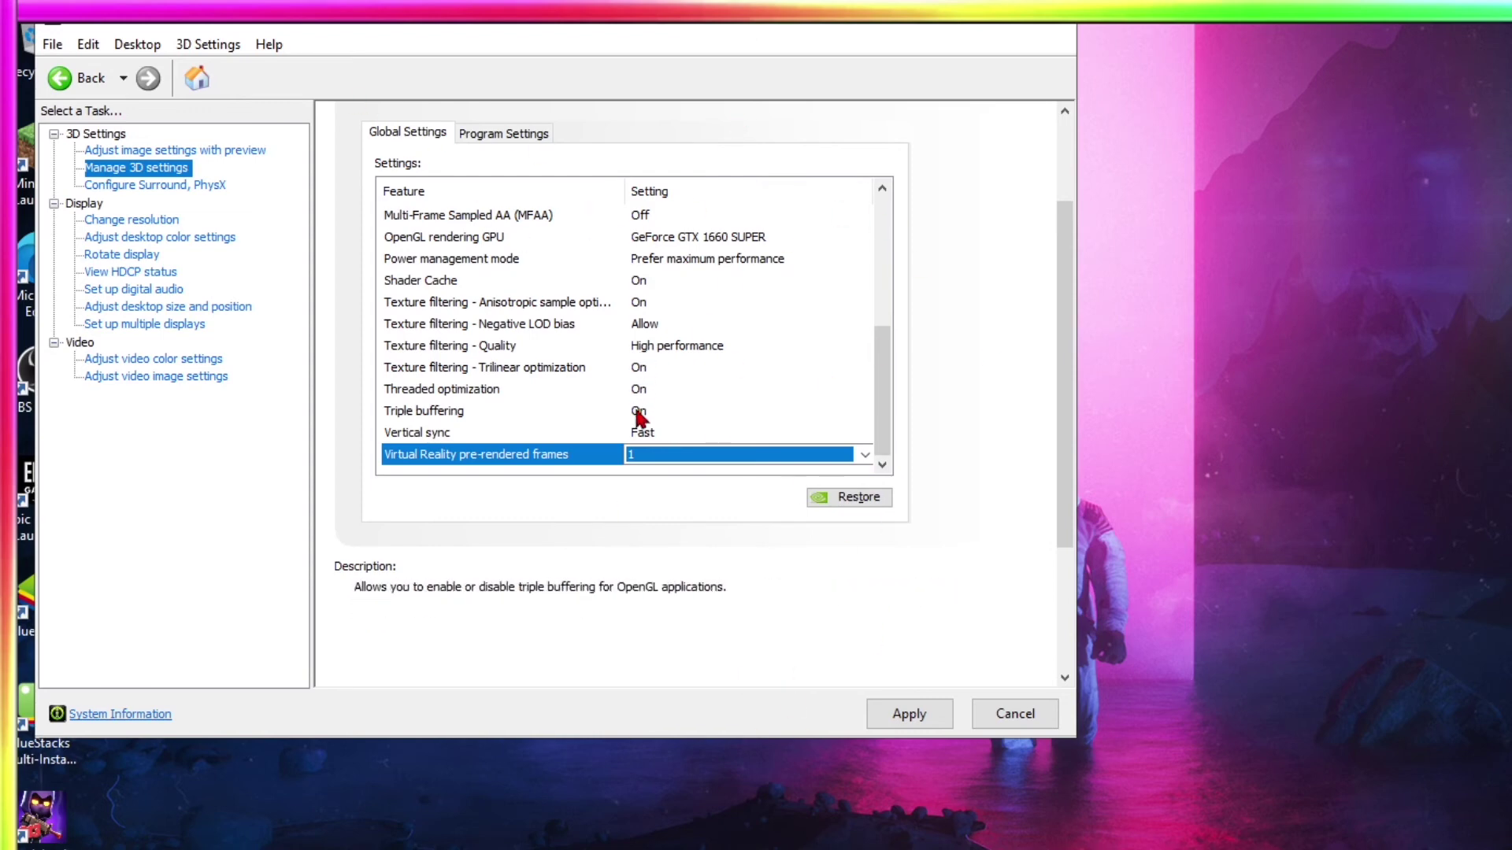
pyautogui.click(909, 713)
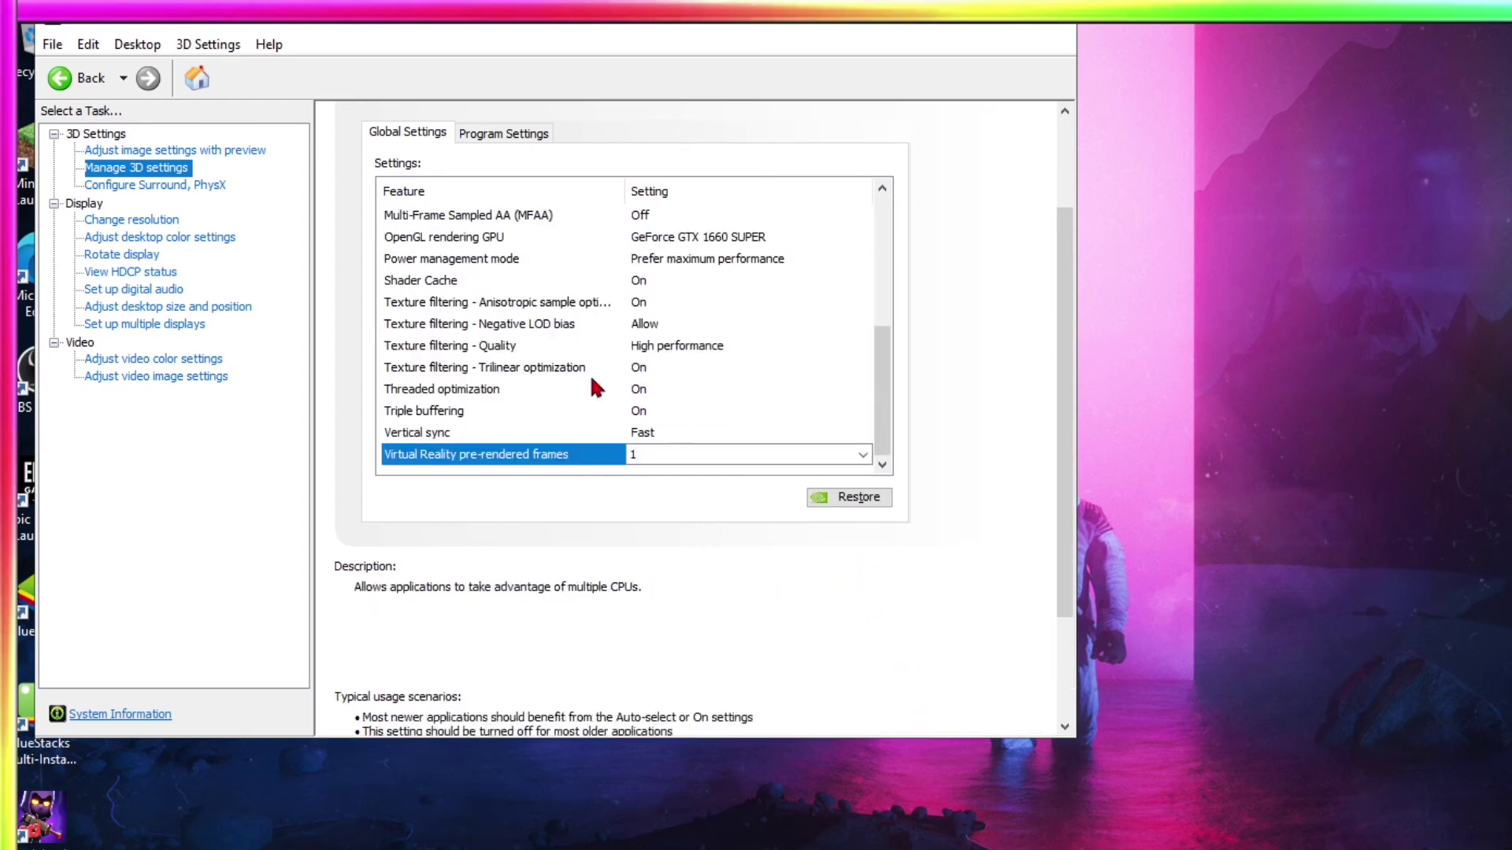
pyautogui.click(122, 188)
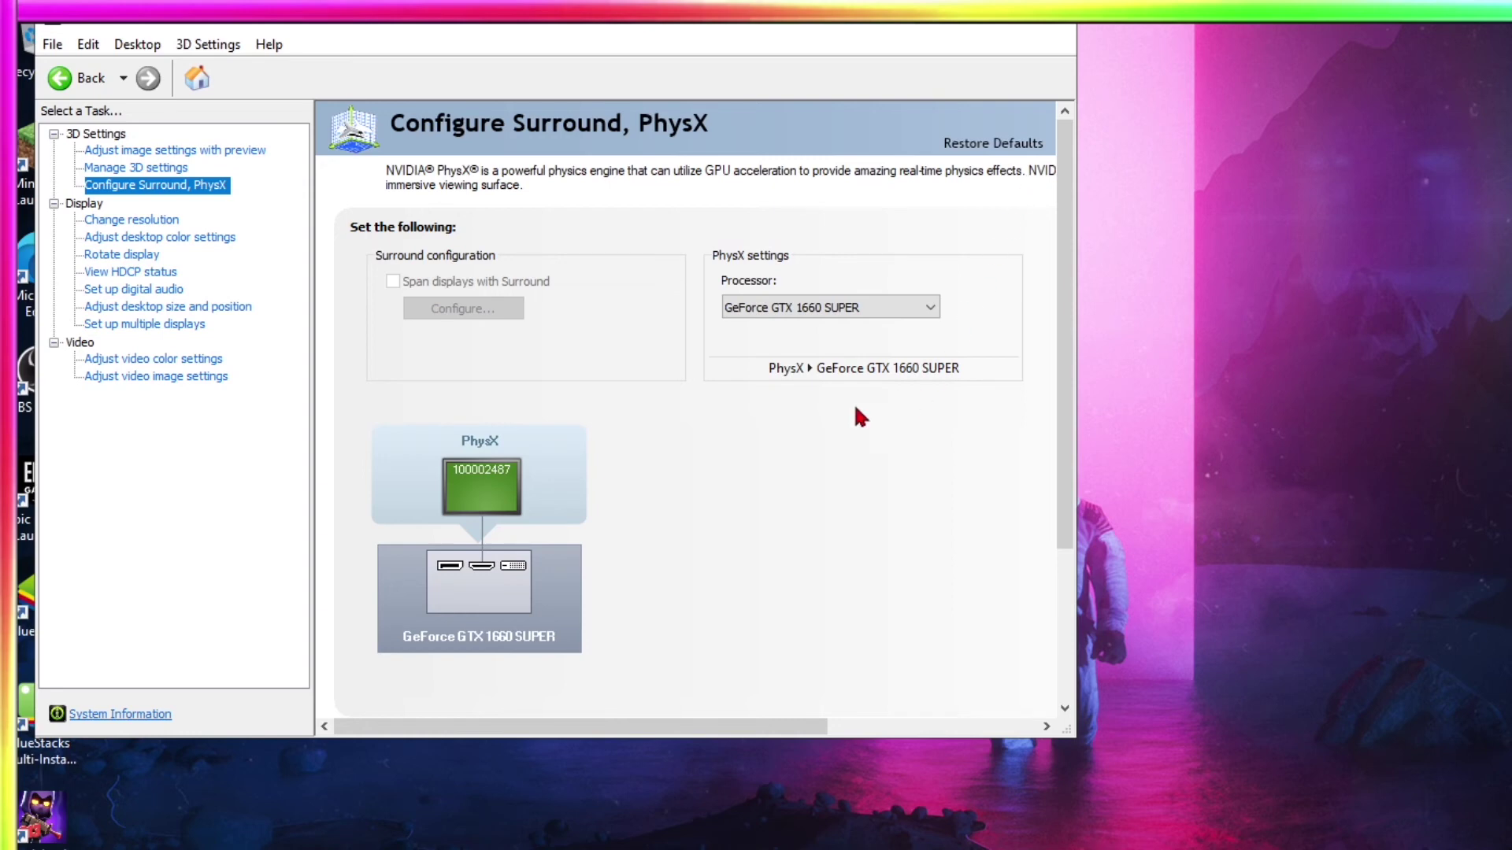
# Select GeForce GTX 1660 SUPER in the PhysX Processor dropdown.
pyautogui.click(838, 307)
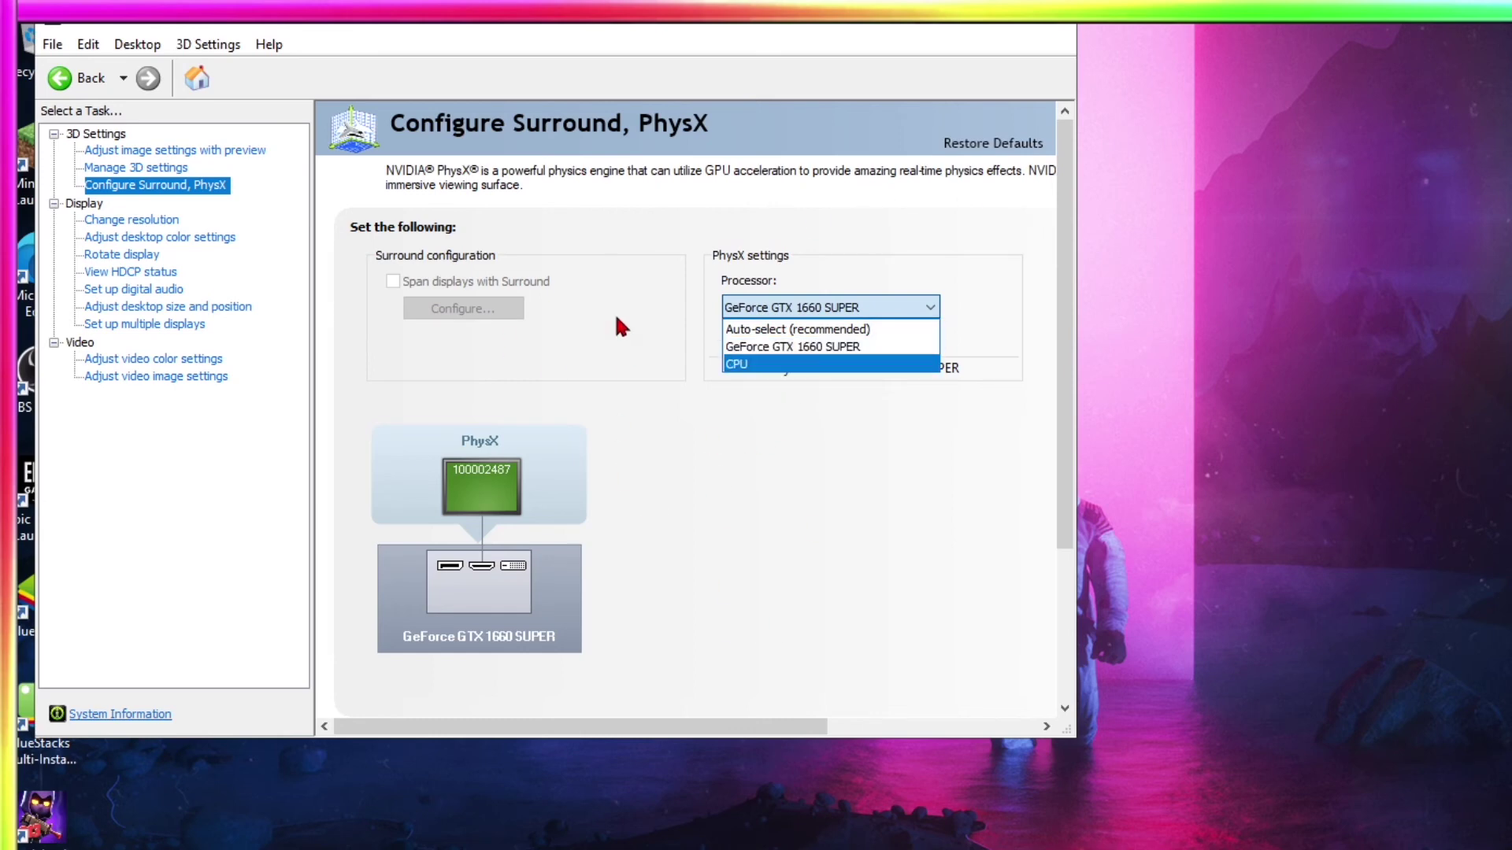
pyautogui.click(760, 347)
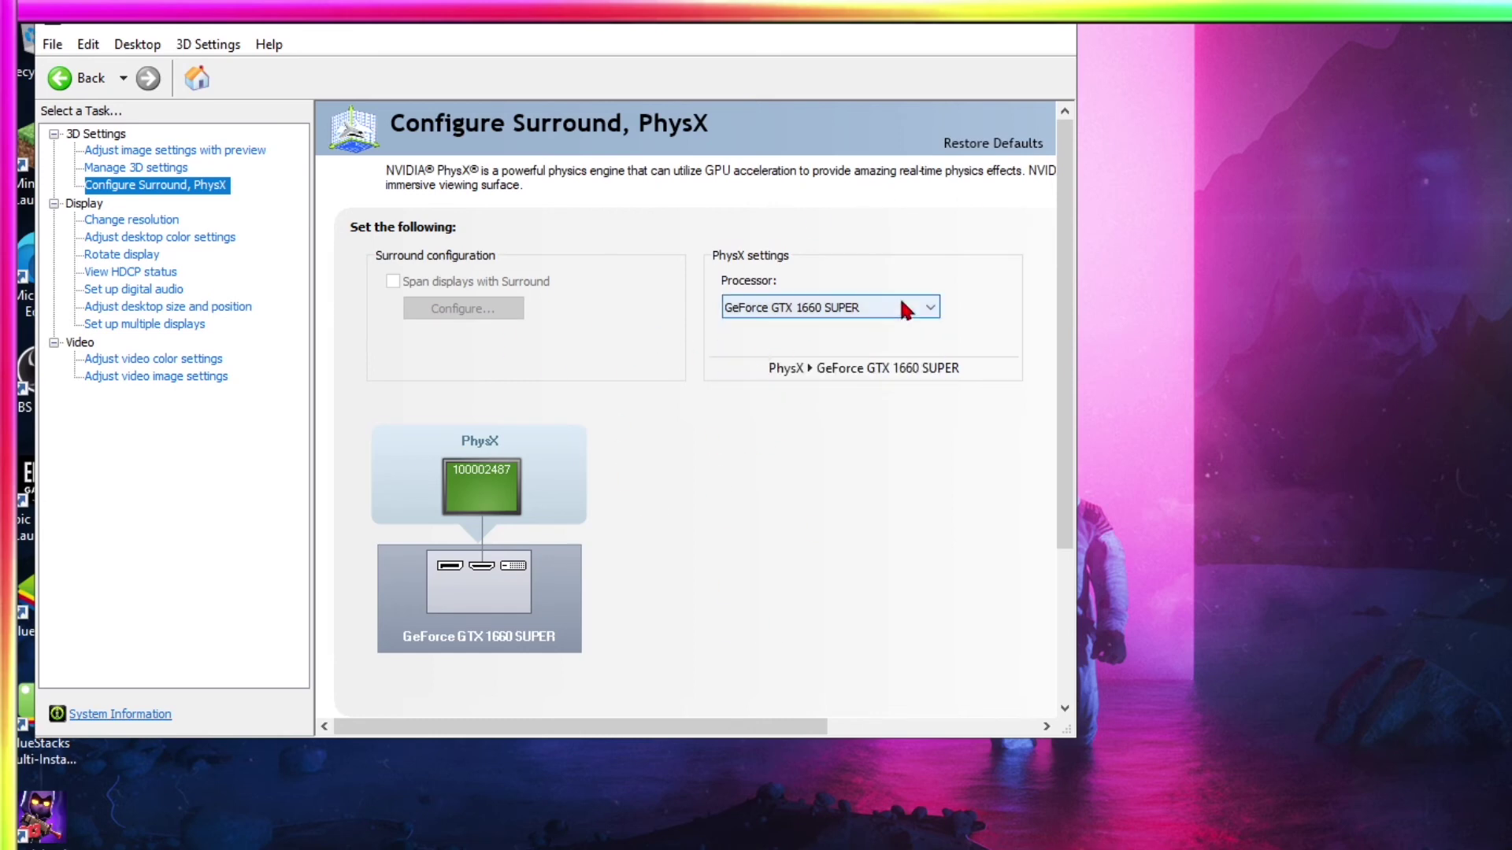
pyautogui.click(767, 308)
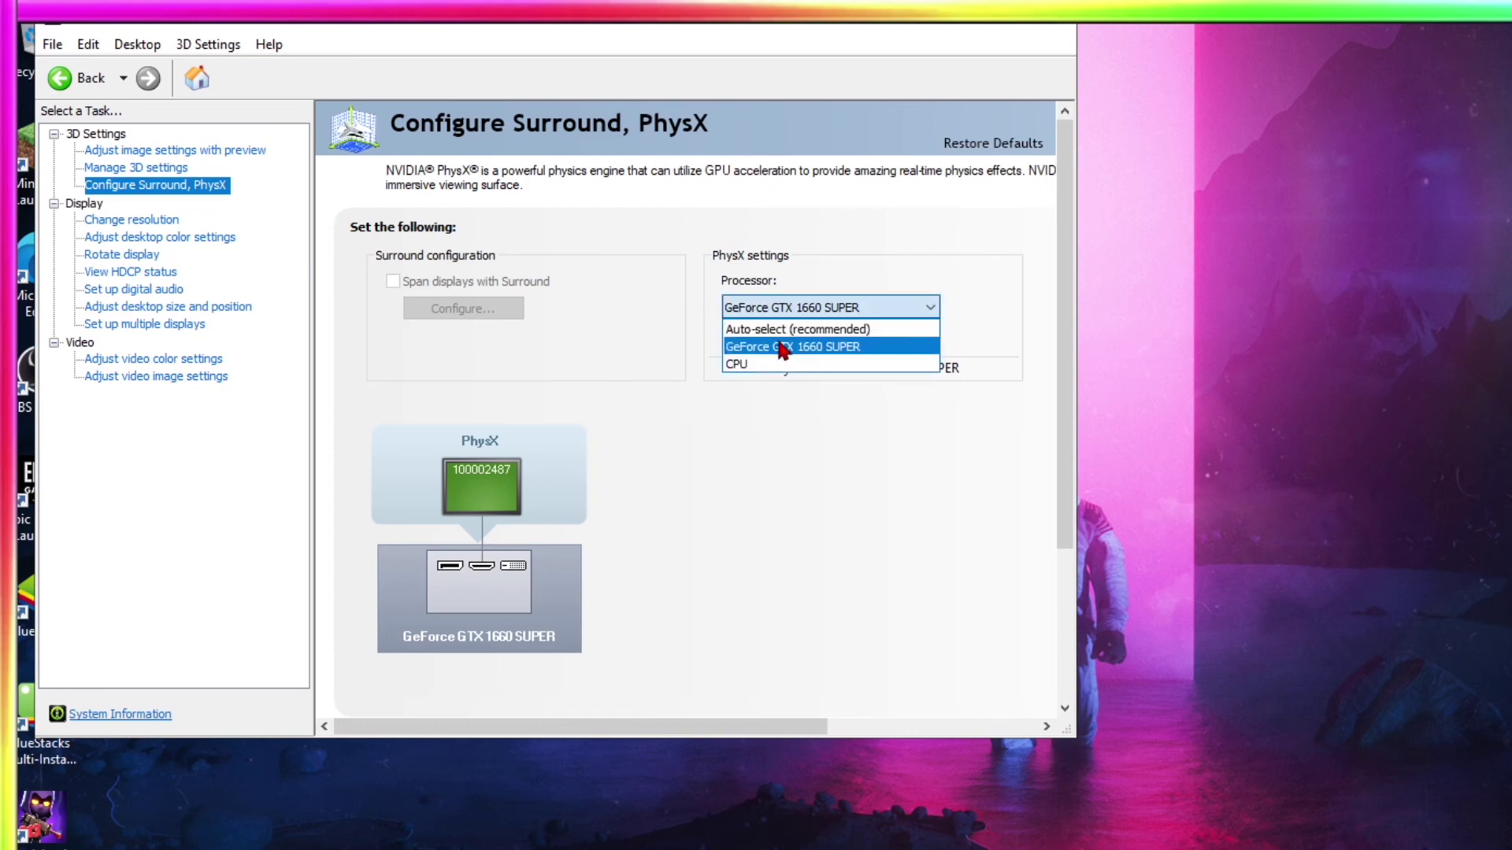
pyautogui.click(740, 344)
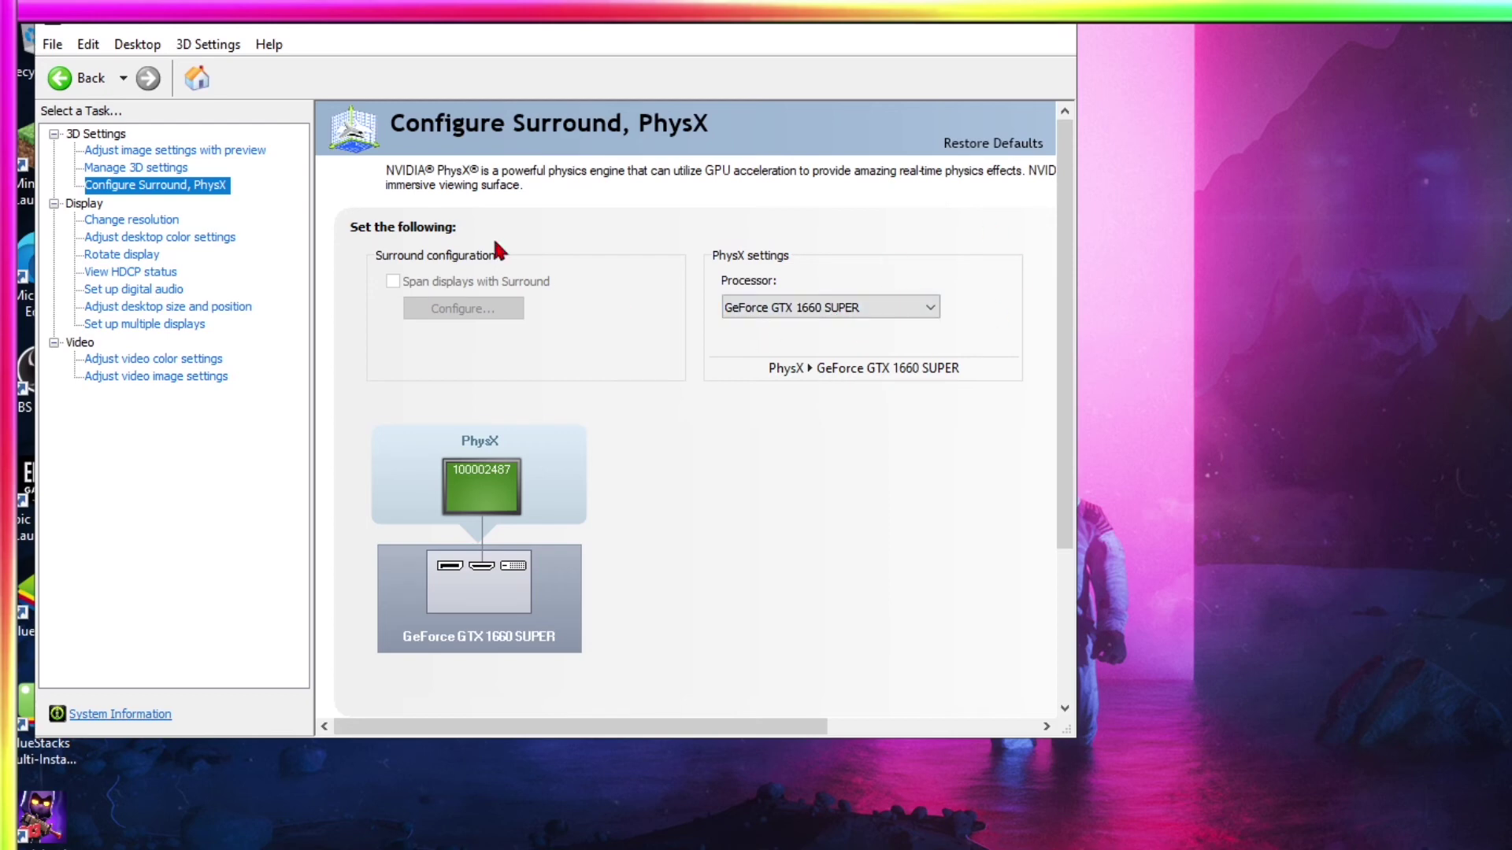
# Open Change resolution and keep the 1920 × 1080 native display at 60Hz.
pyautogui.click(148, 222)
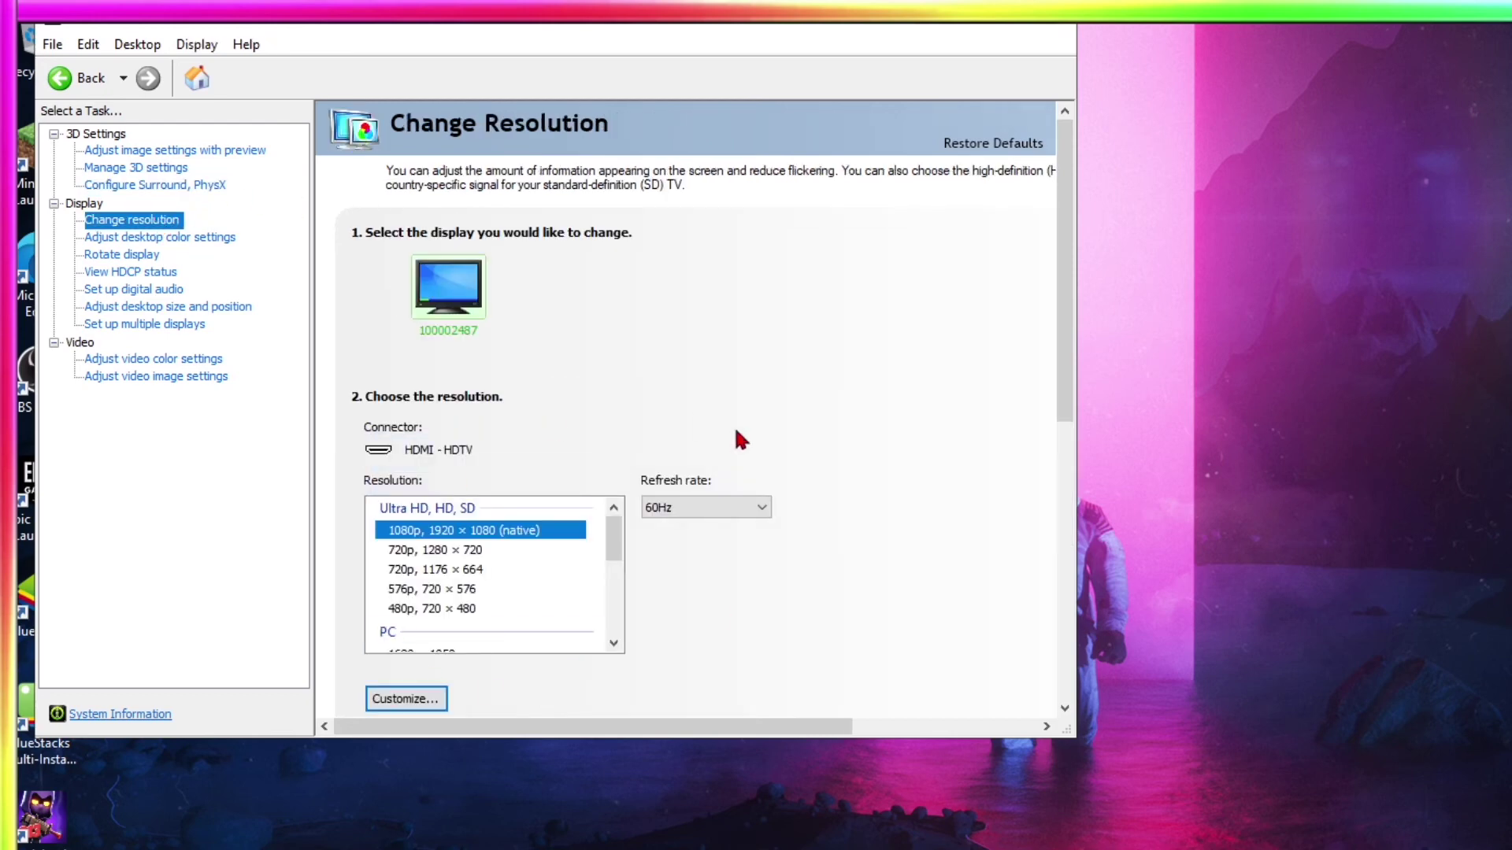
pyautogui.scroll(-1, 737, 430)
pyautogui.click(748, 442)
pyautogui.click(736, 536)
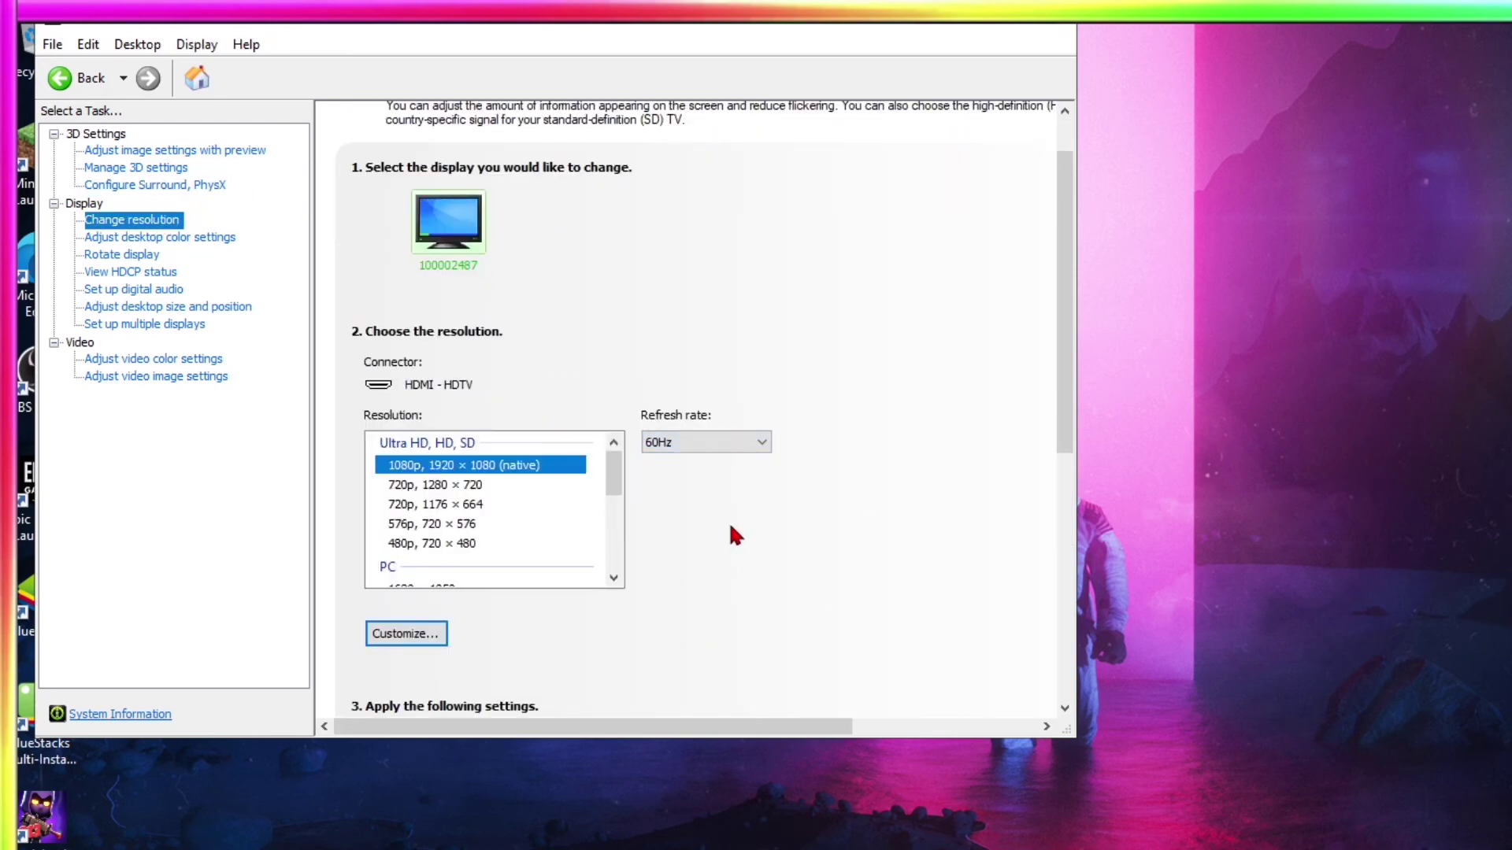
pyautogui.click(684, 446)
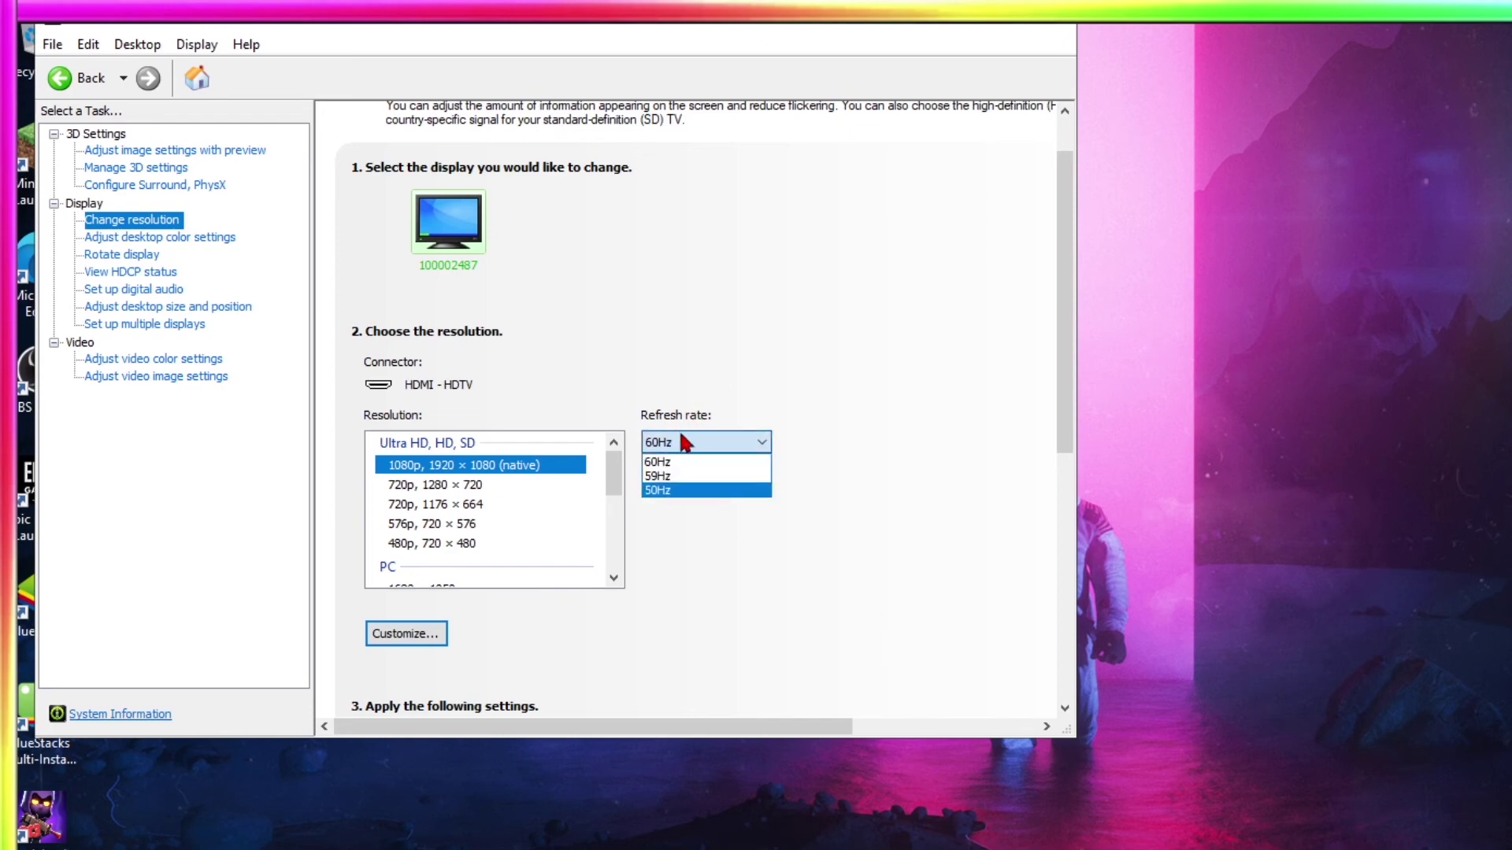
pyautogui.click(665, 462)
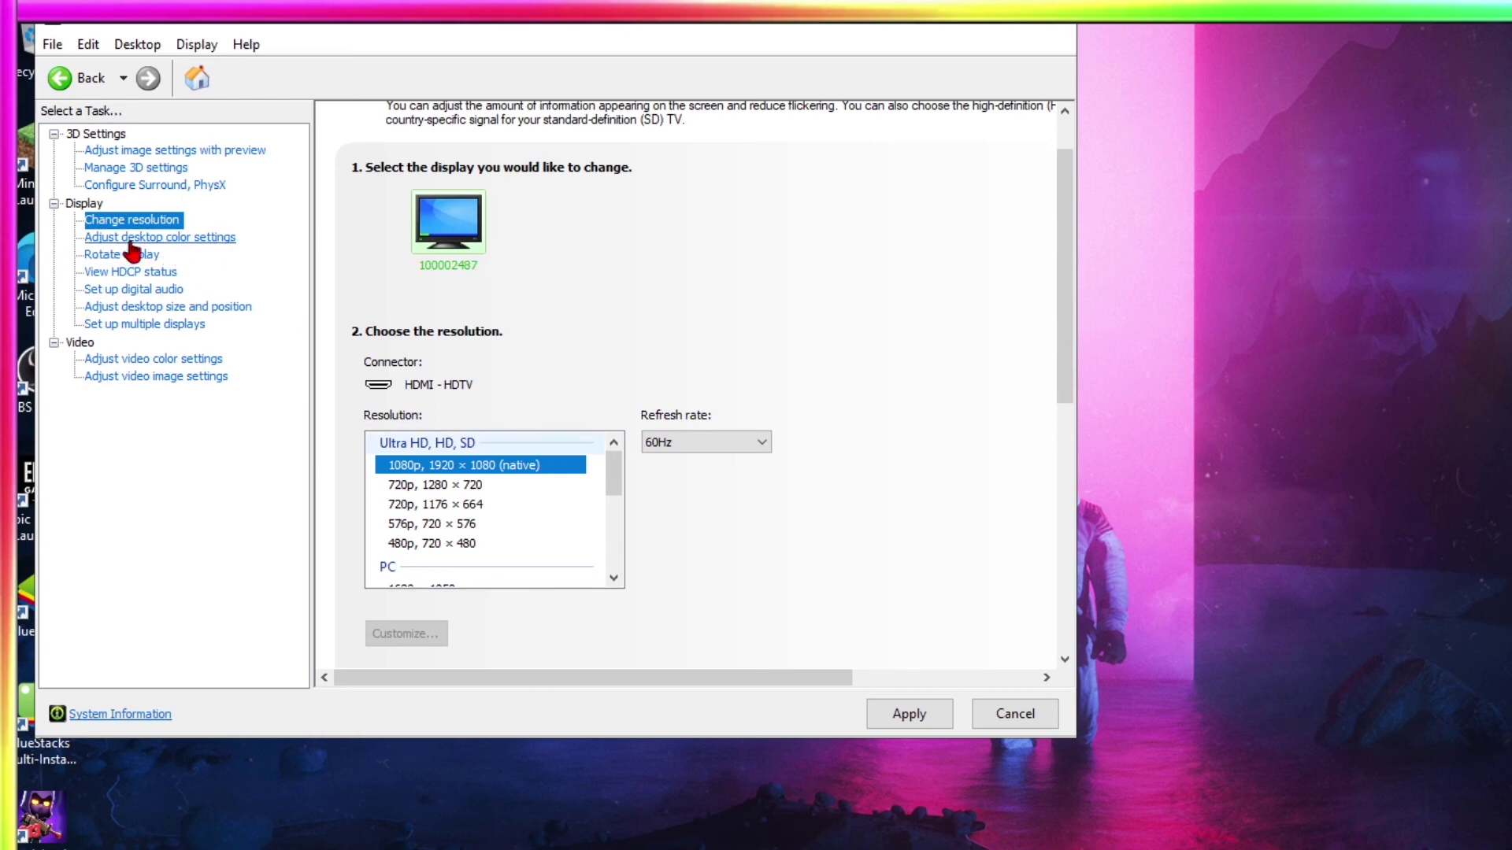
# On Adjust desktop size and position, keep Full-screen scaling and preview 1920 x 1080 at 60Hz.
pyautogui.click(158, 306)
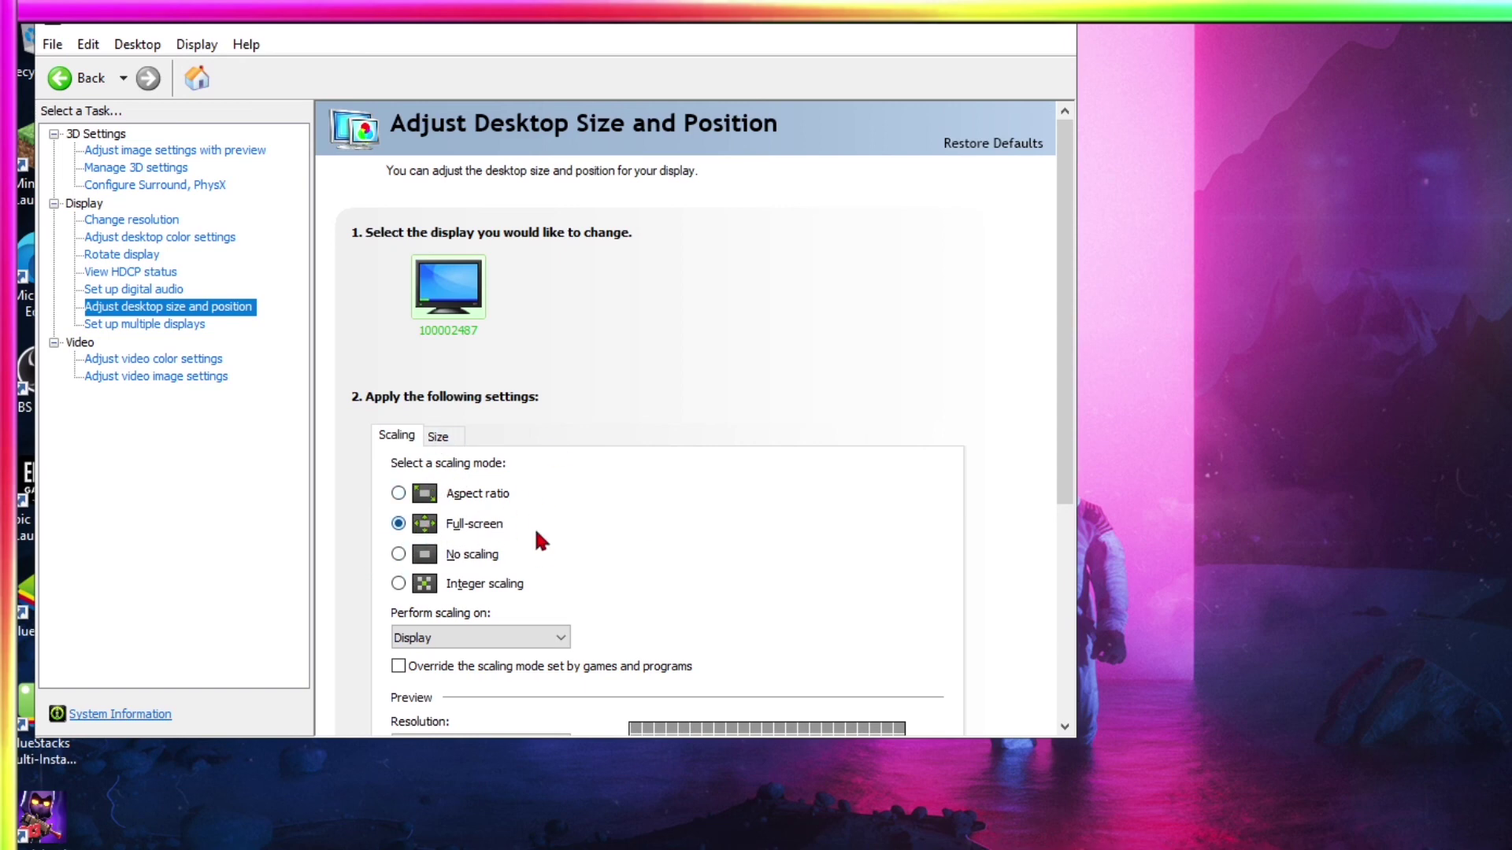
pyautogui.scroll(-3, 564, 598)
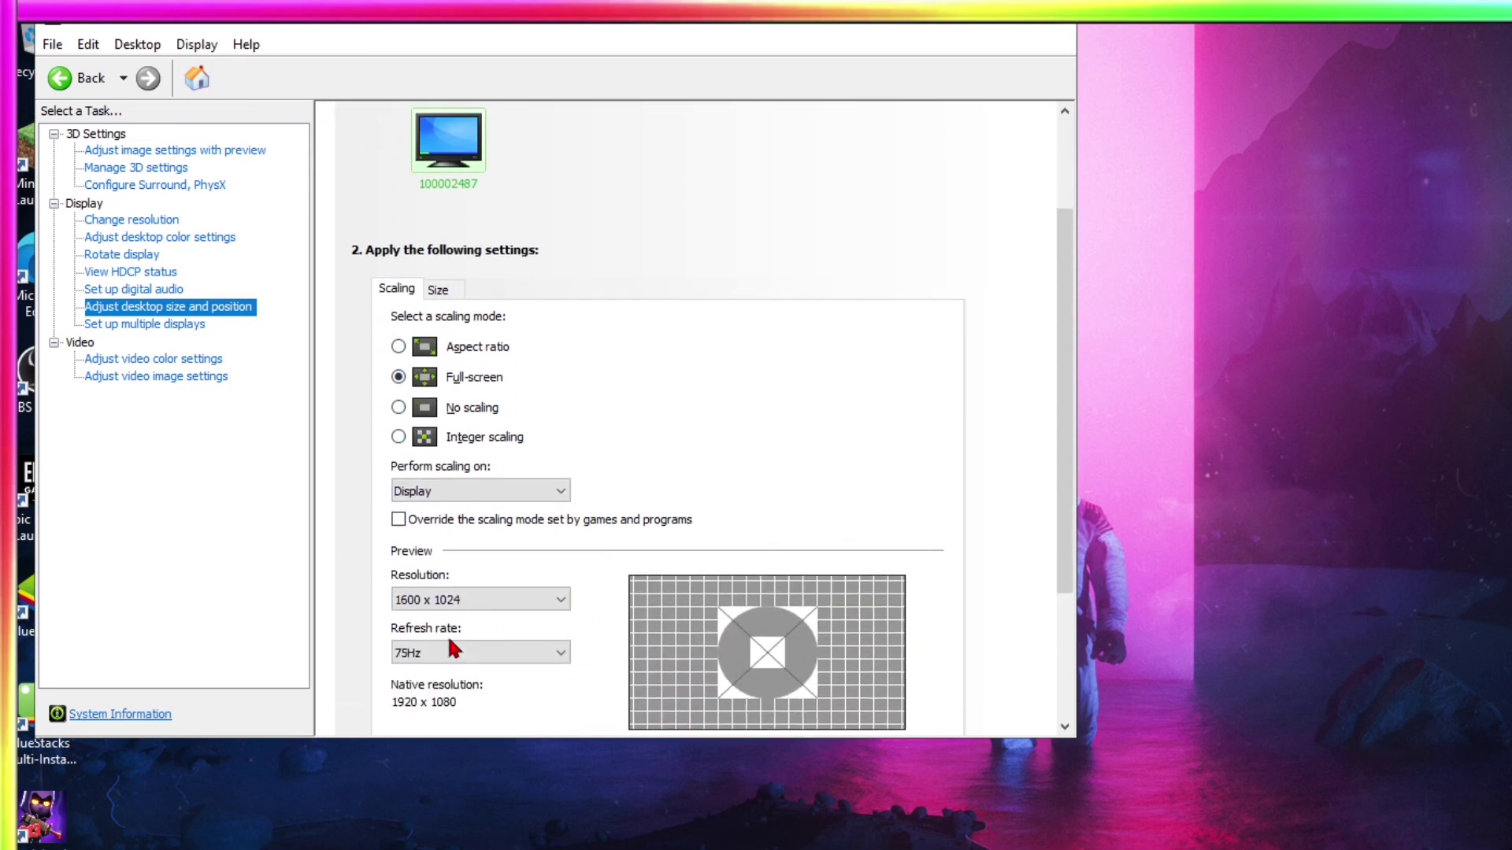
pyautogui.click(450, 641)
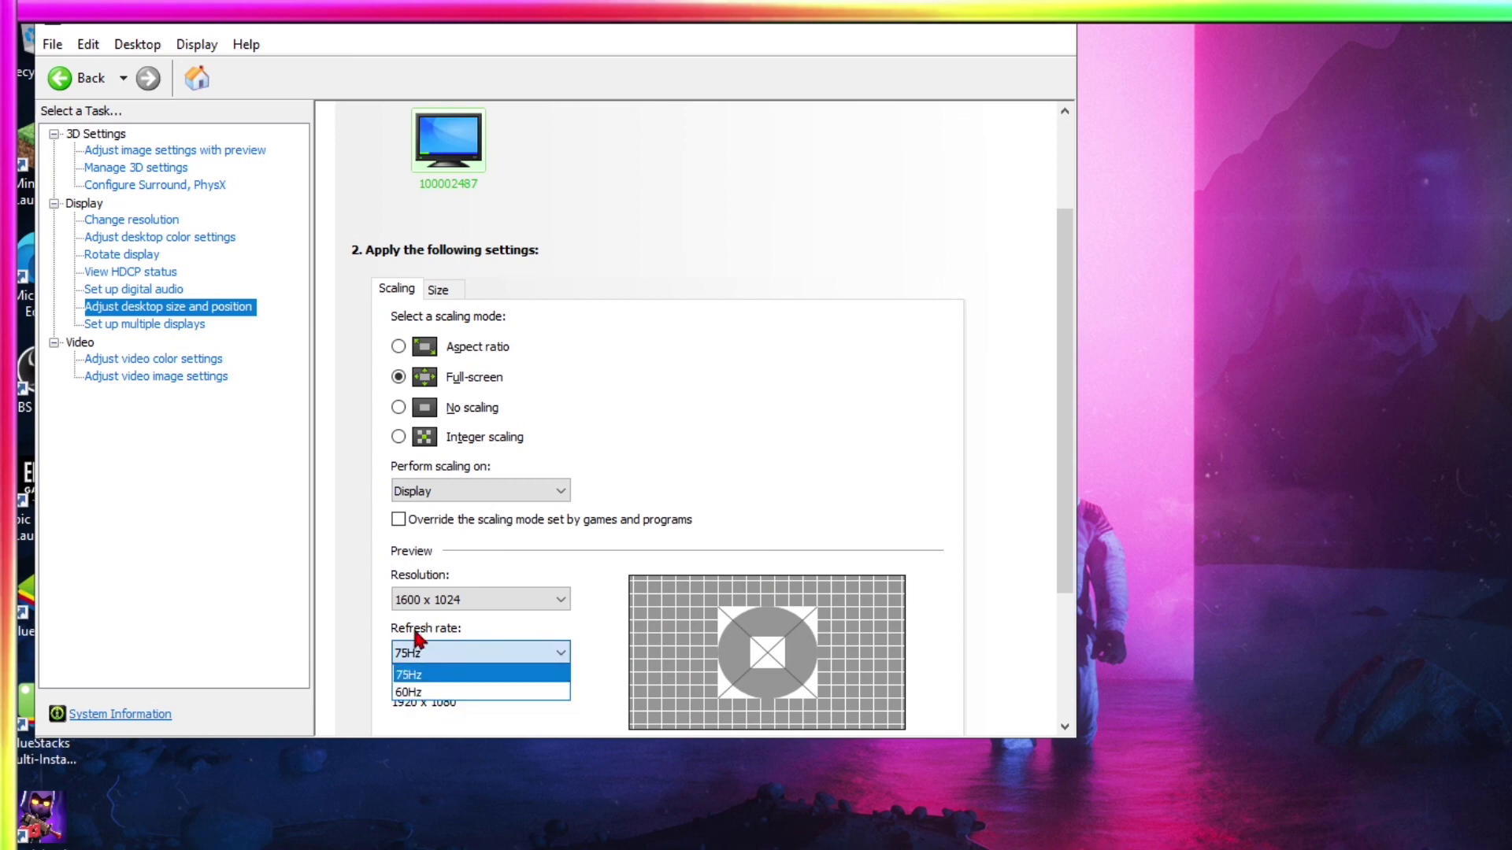
pyautogui.click(425, 602)
pyautogui.click(425, 600)
pyautogui.click(456, 618)
pyautogui.click(476, 652)
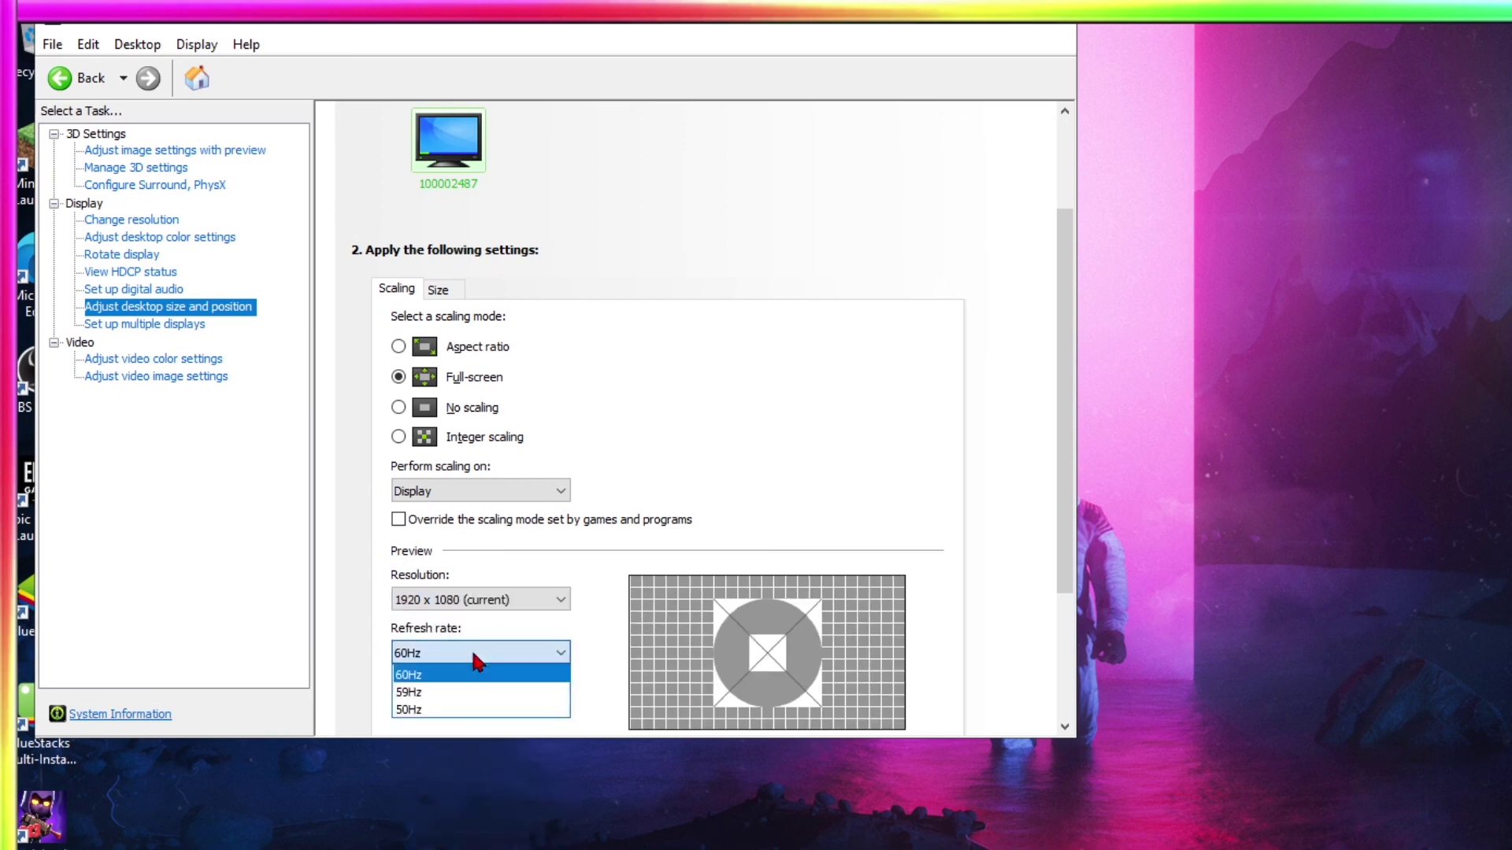
pyautogui.click(479, 673)
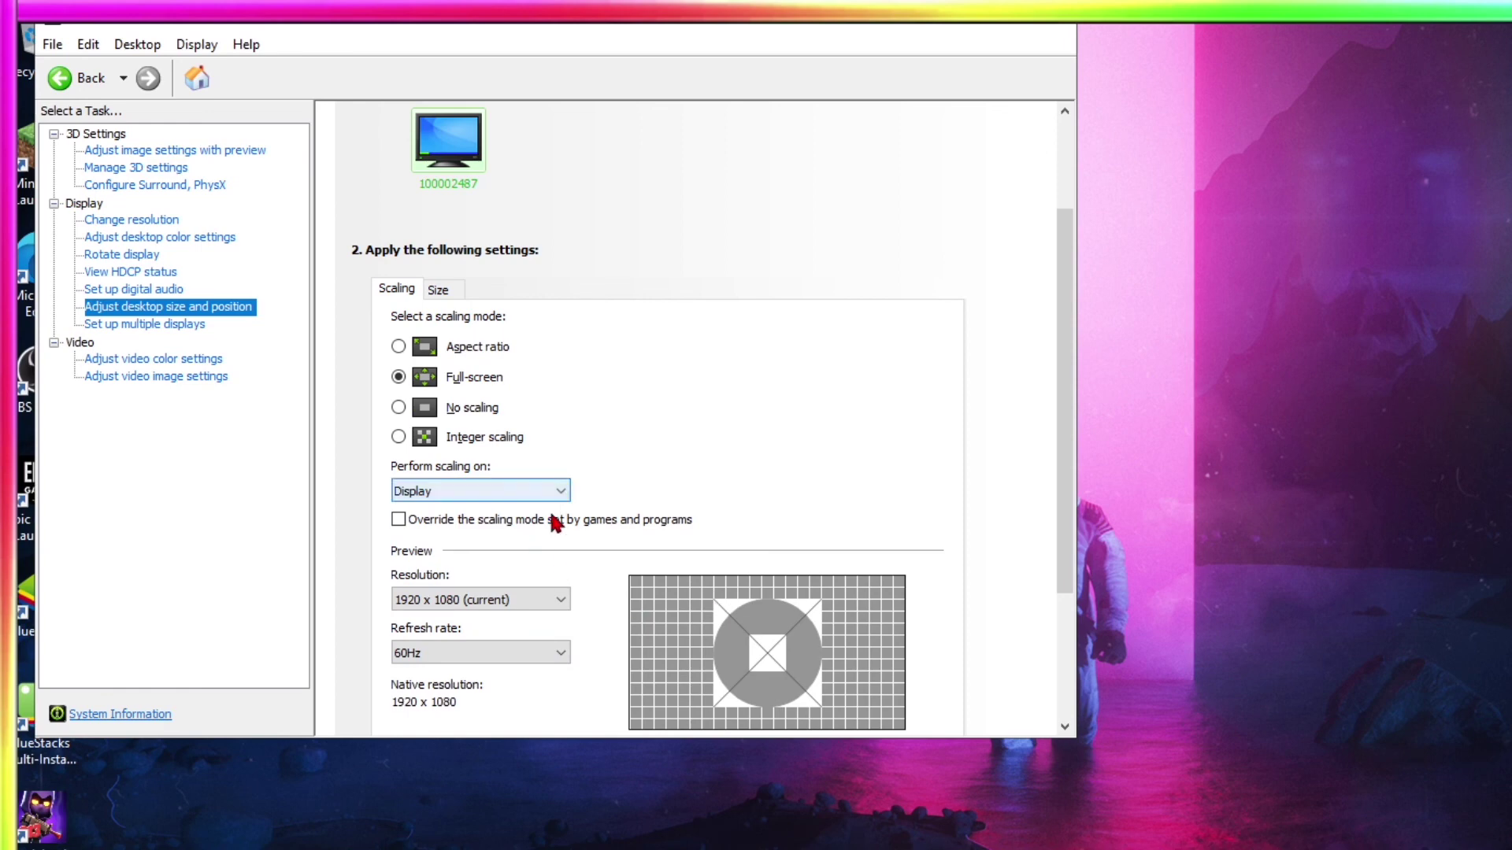
# Switch video colour to 'With the NVIDIA settings' and set Dynamic range to Limited (16-235).
pyautogui.click(151, 358)
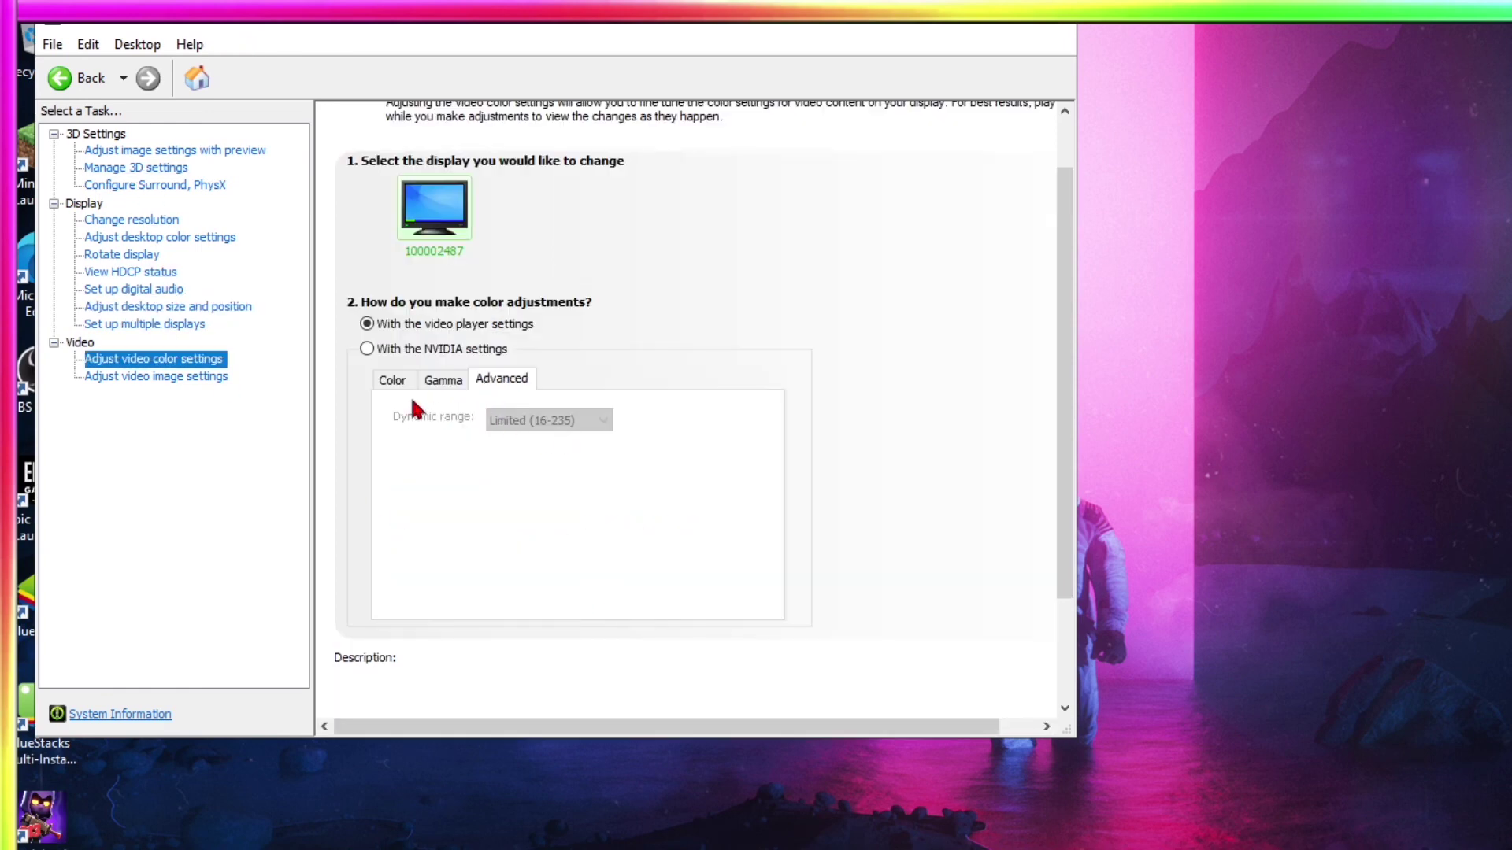
pyautogui.click(367, 349)
pyautogui.click(559, 420)
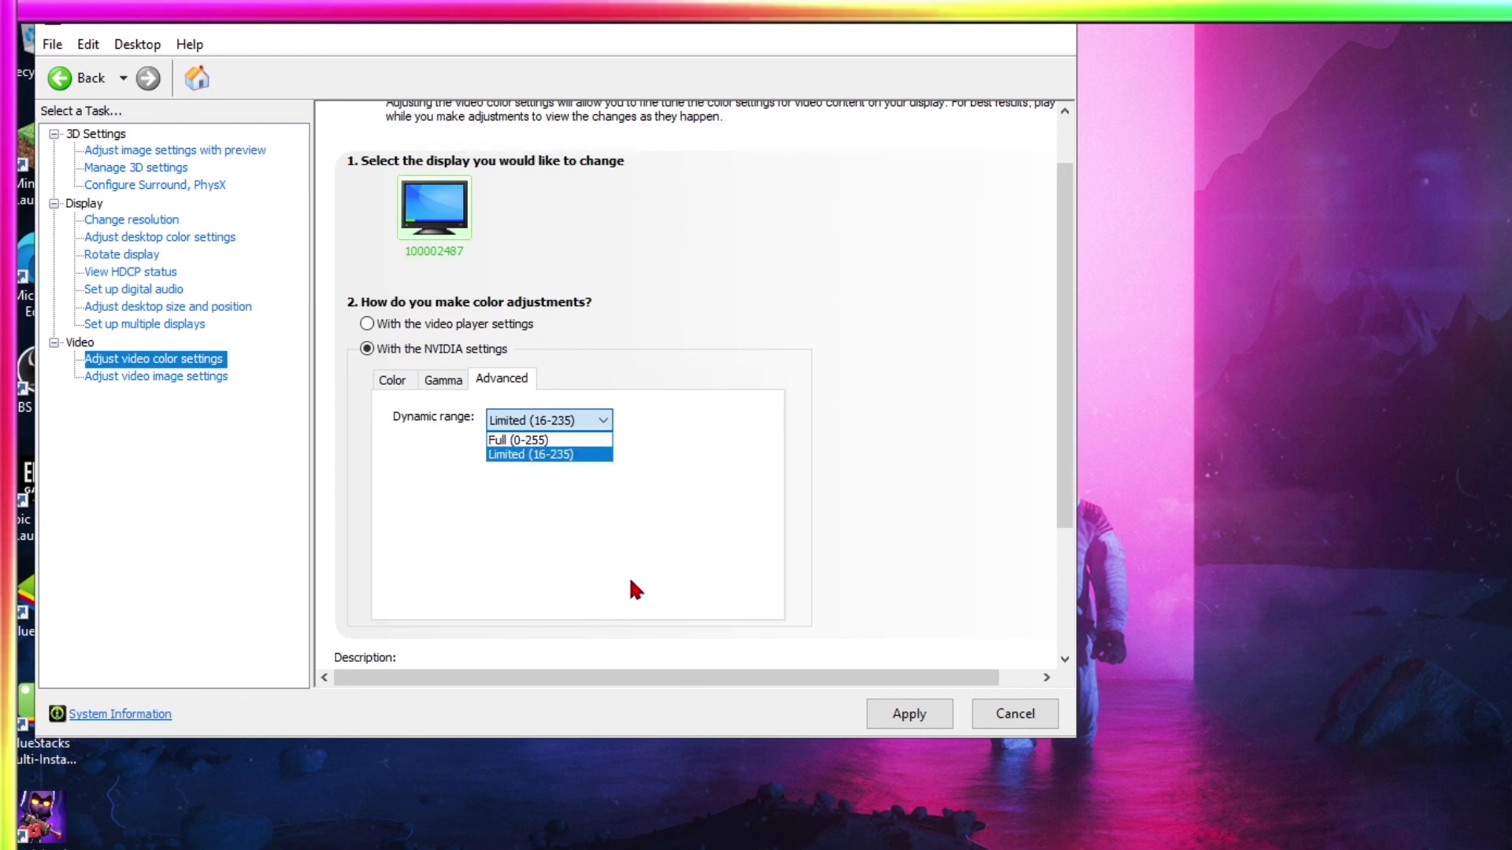
pyautogui.click(544, 440)
pyautogui.click(560, 425)
pyautogui.click(524, 433)
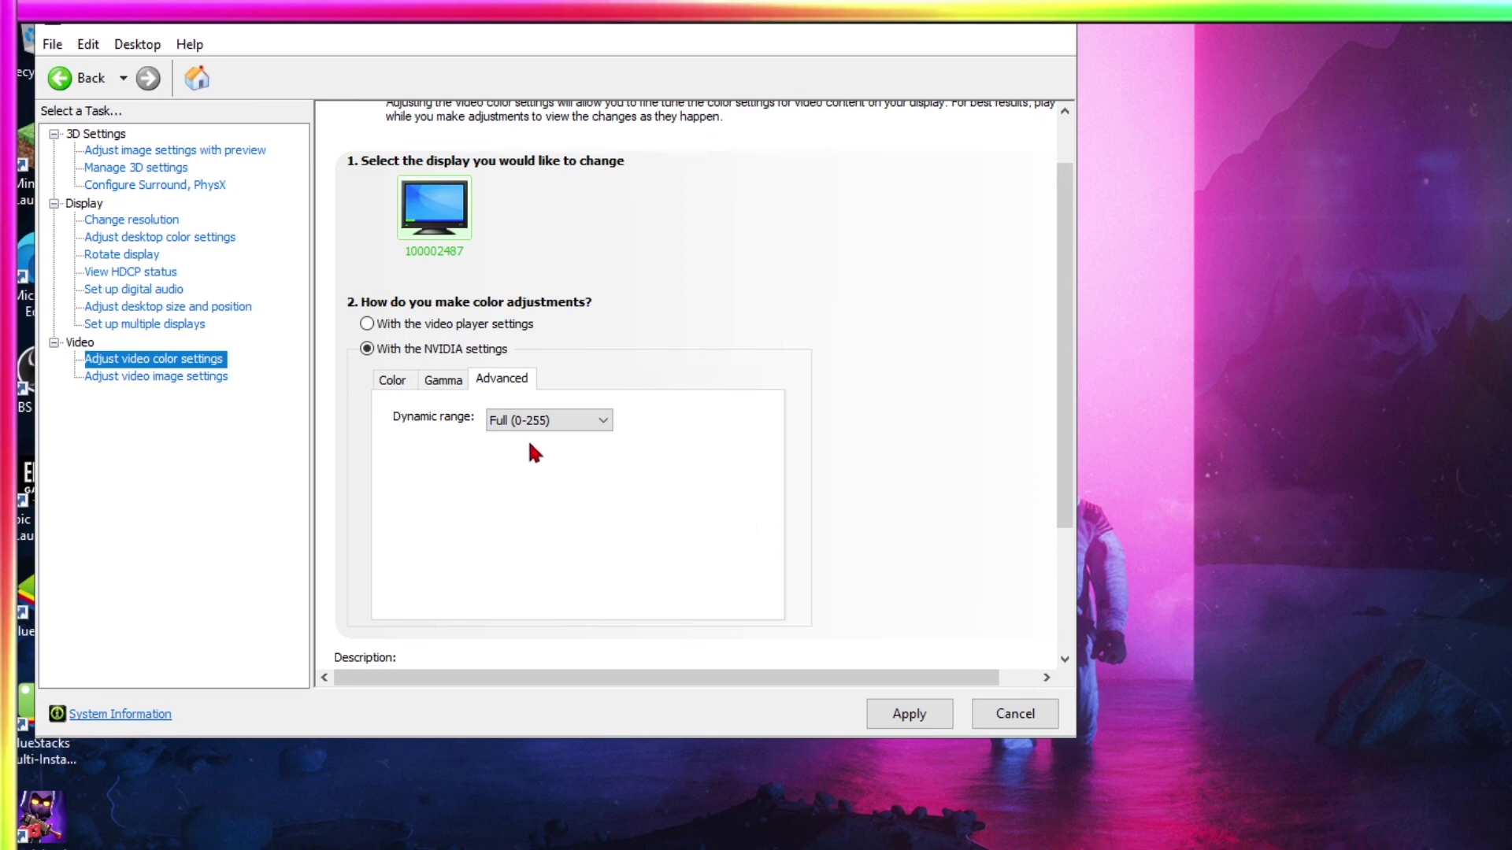
pyautogui.click(543, 421)
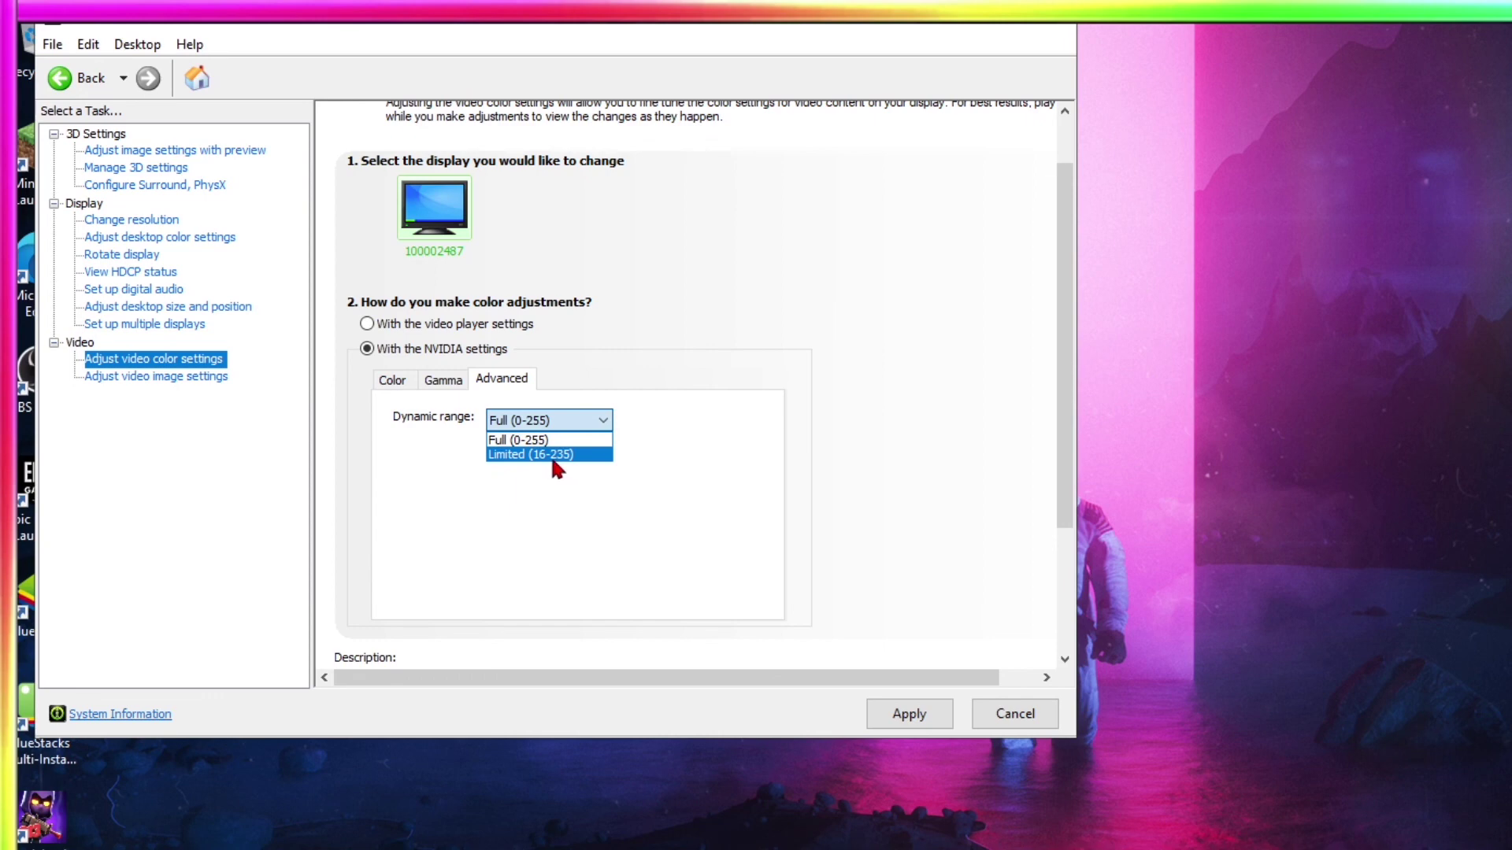
pyautogui.click(554, 457)
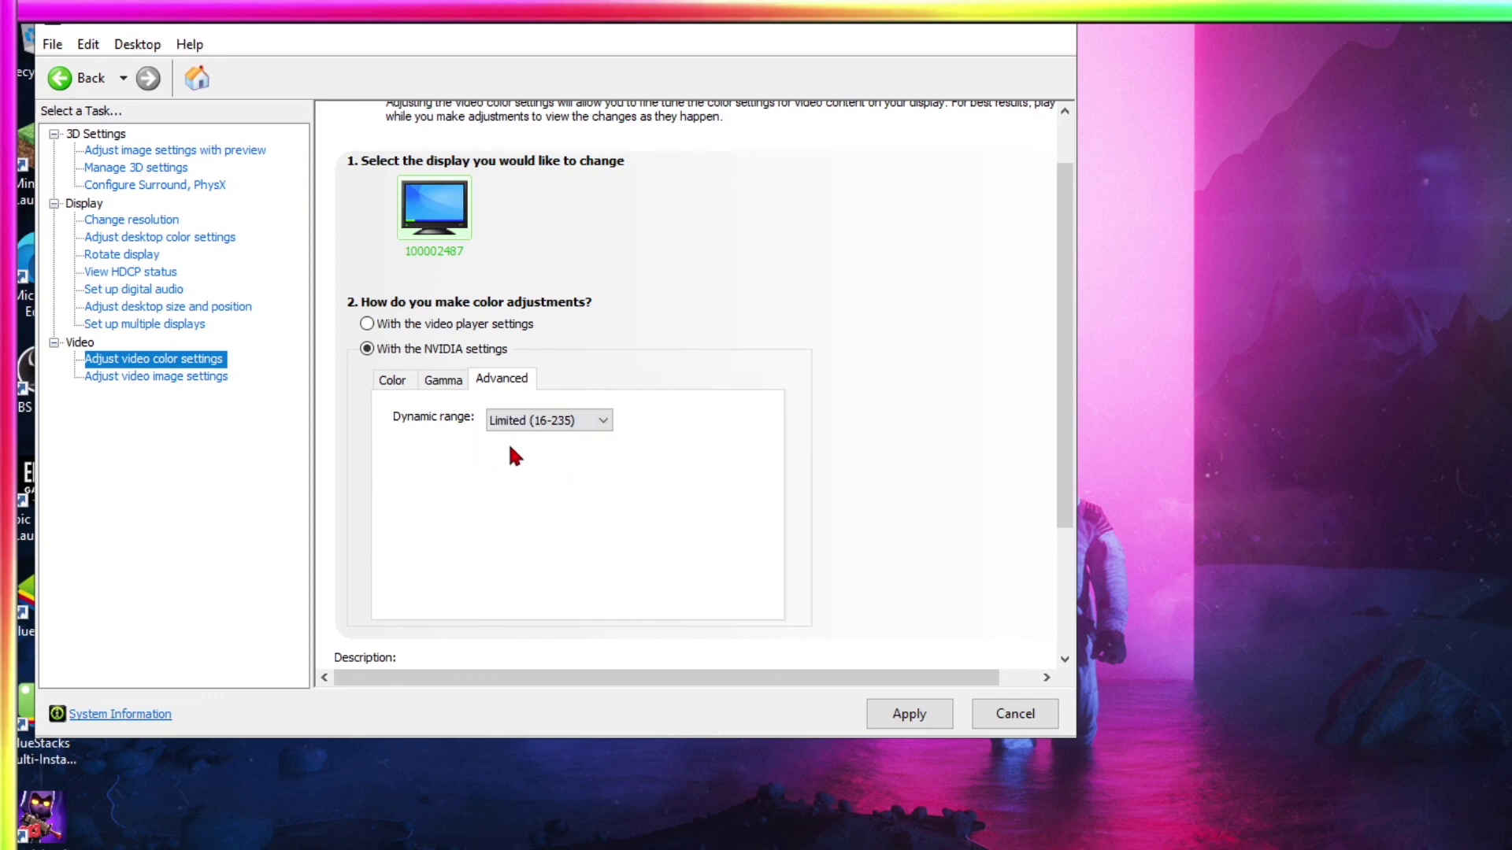
pyautogui.scroll(-3, 791, 521)
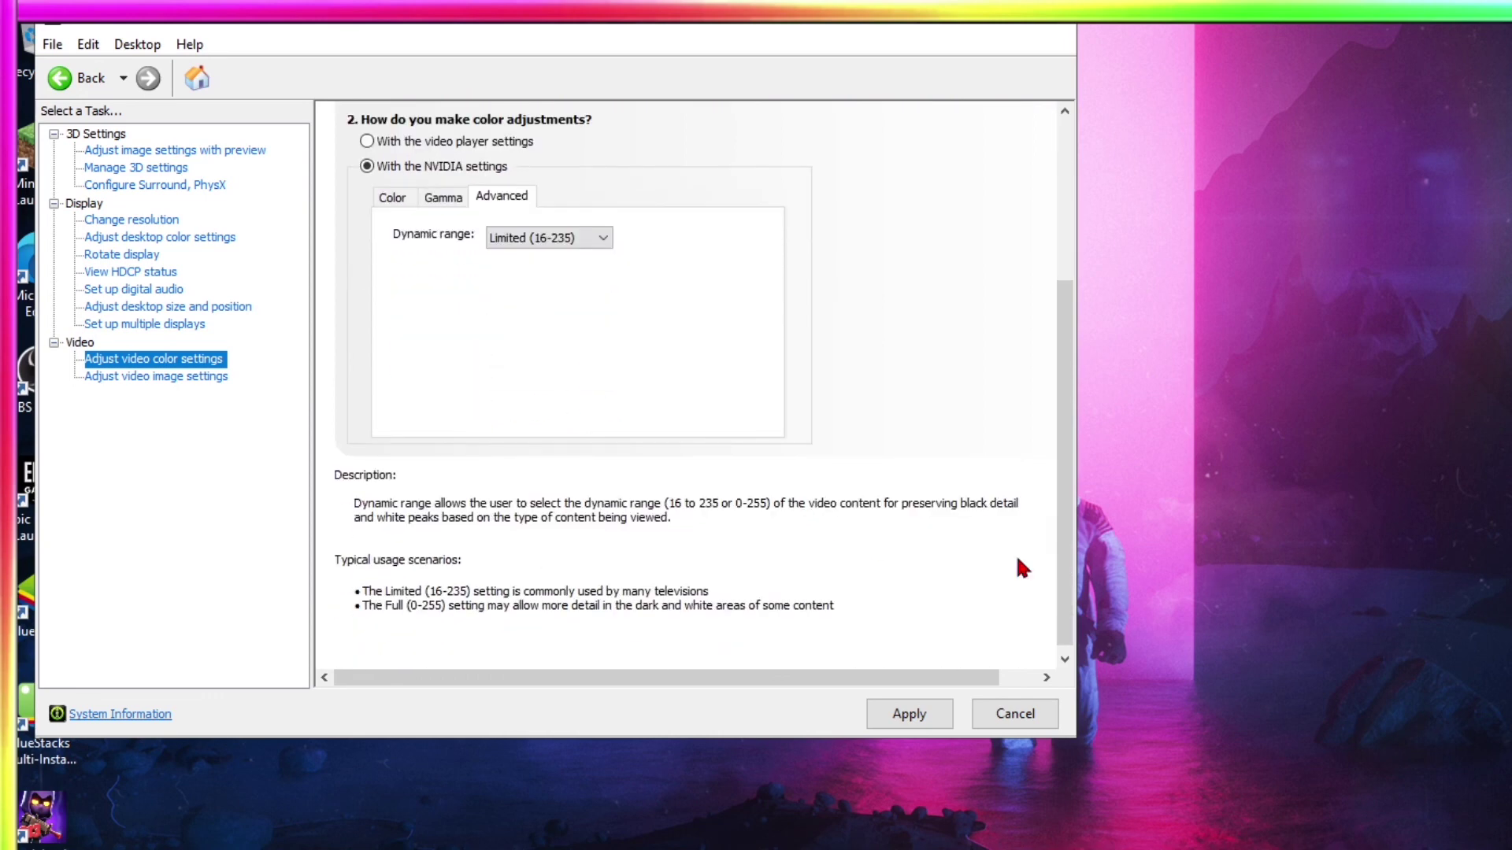
# Apply the video colour changes, then apply the video image settings with inverse telecine and confirm keeping them.
pyautogui.click(871, 711)
pyautogui.click(108, 377)
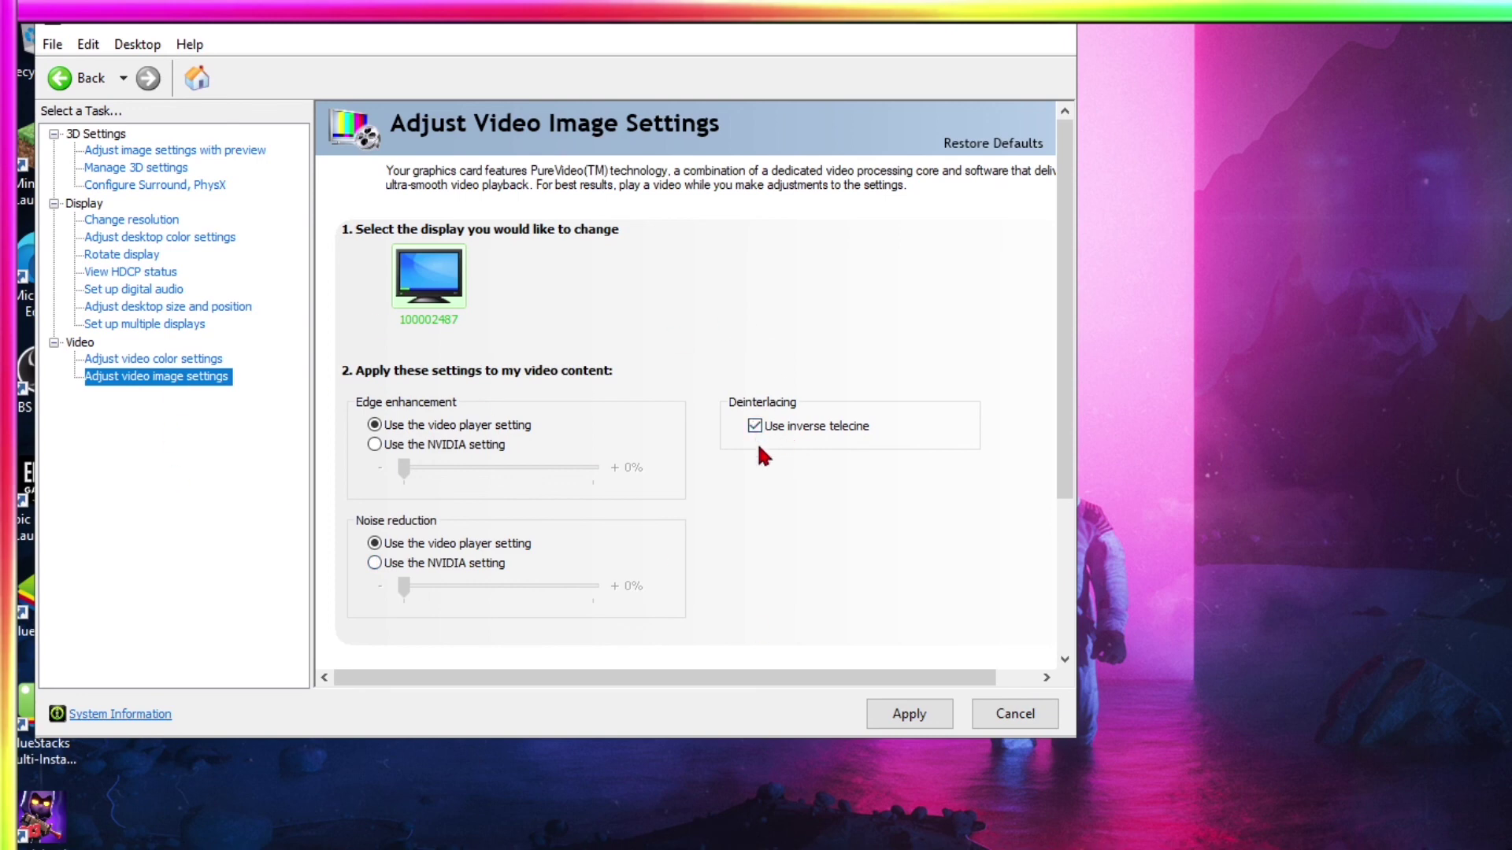
pyautogui.scroll(-3, 699, 495)
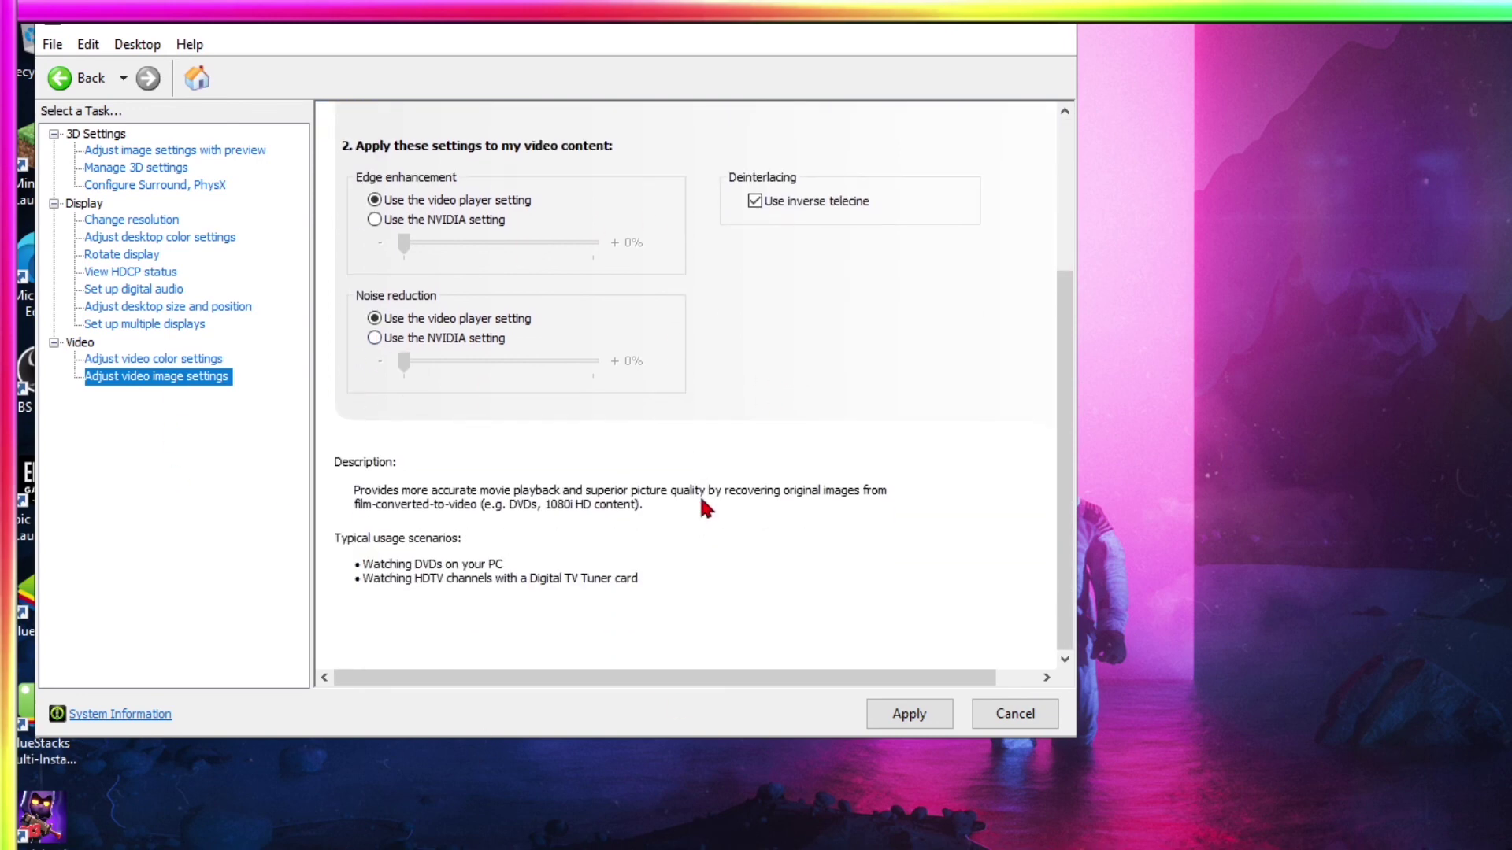
pyautogui.scroll(3, 700, 495)
pyautogui.click(907, 716)
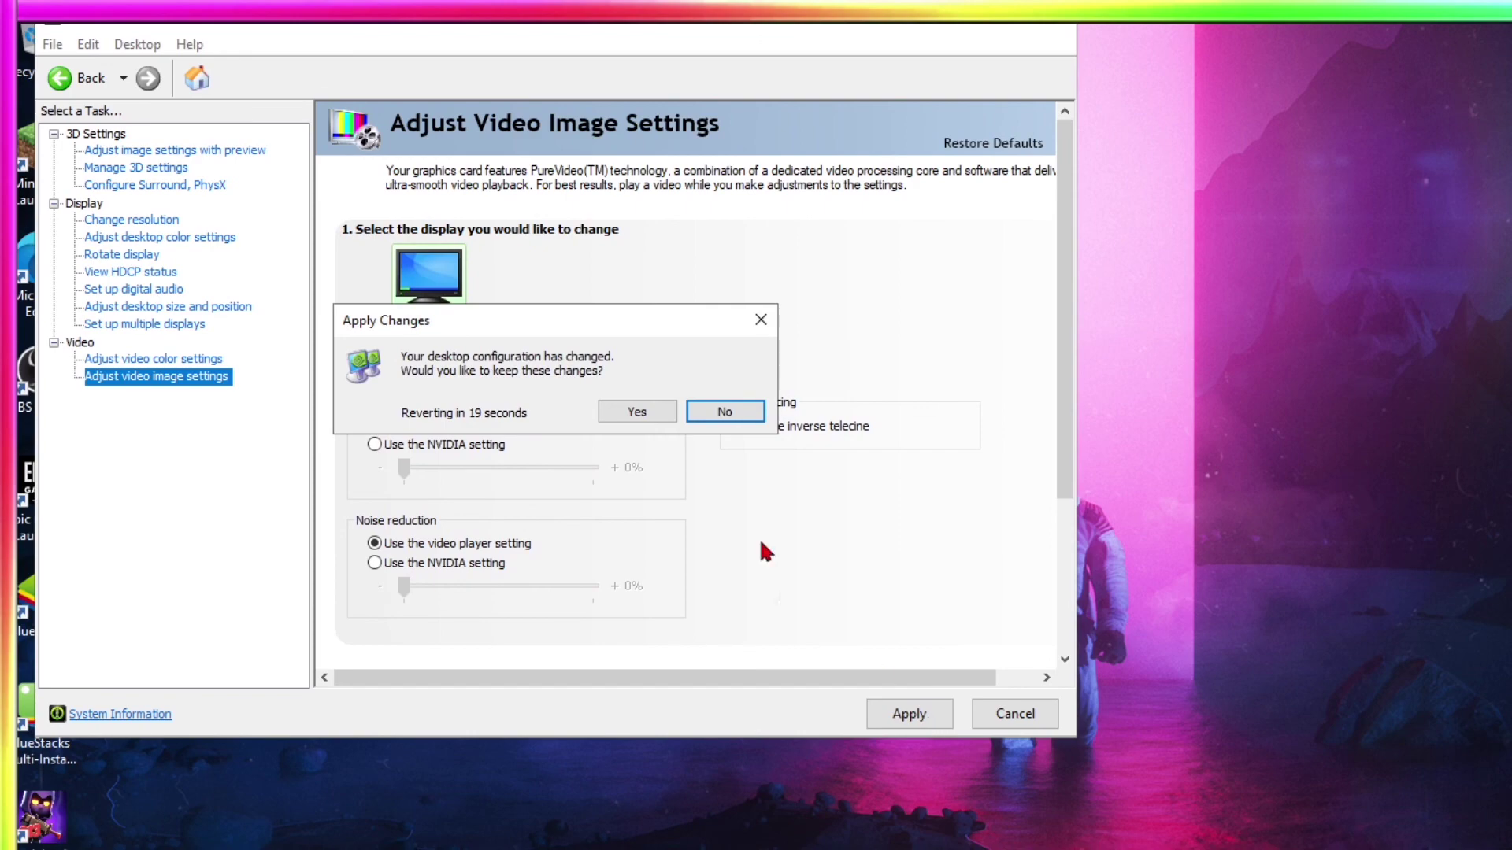
pyautogui.click(639, 410)
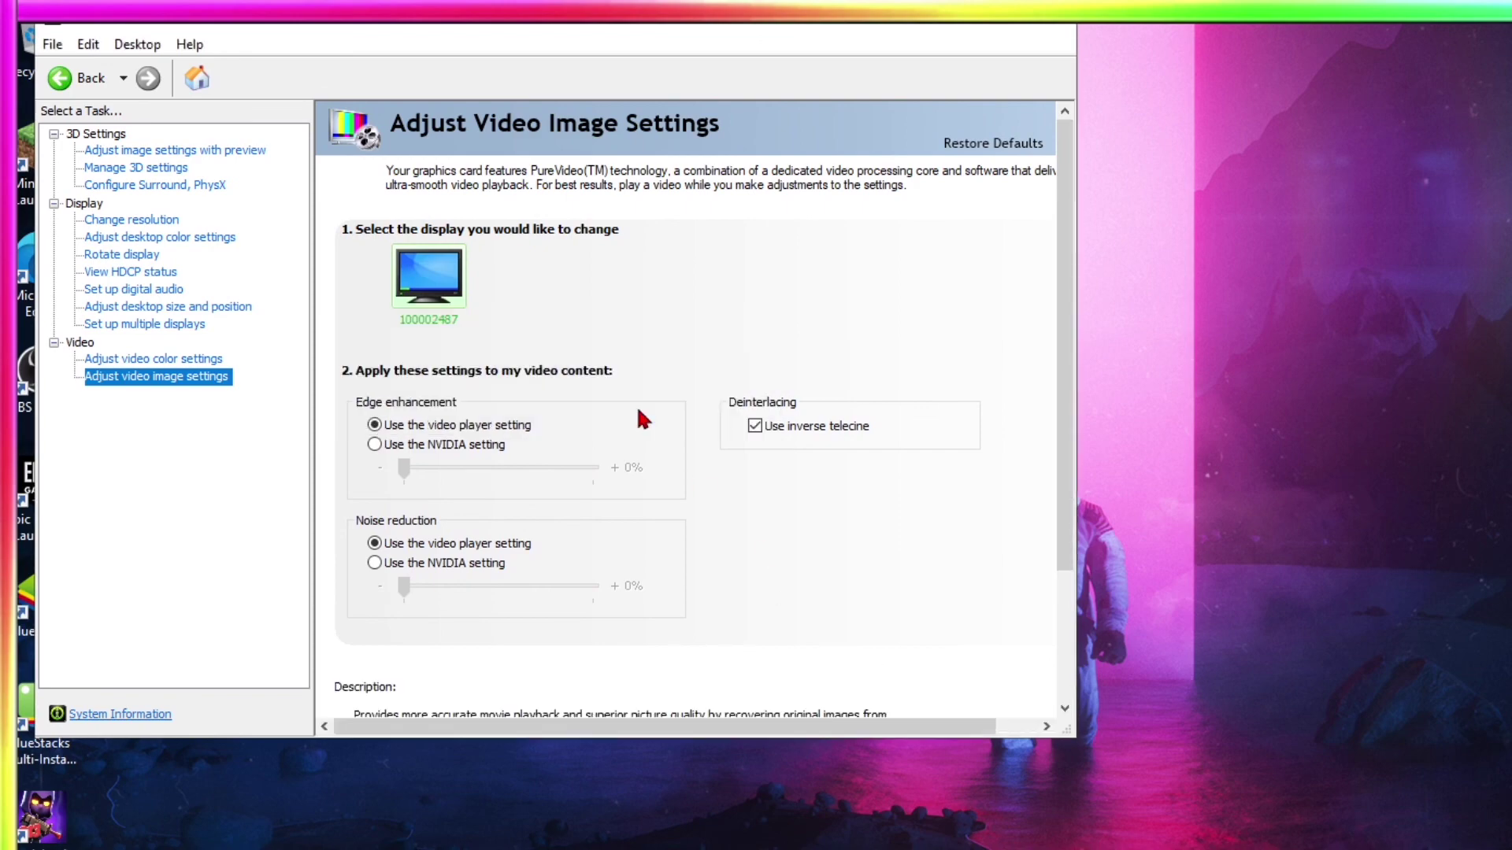
pyautogui.scroll(-3, 639, 411)
pyautogui.scroll(3, 706, 587)
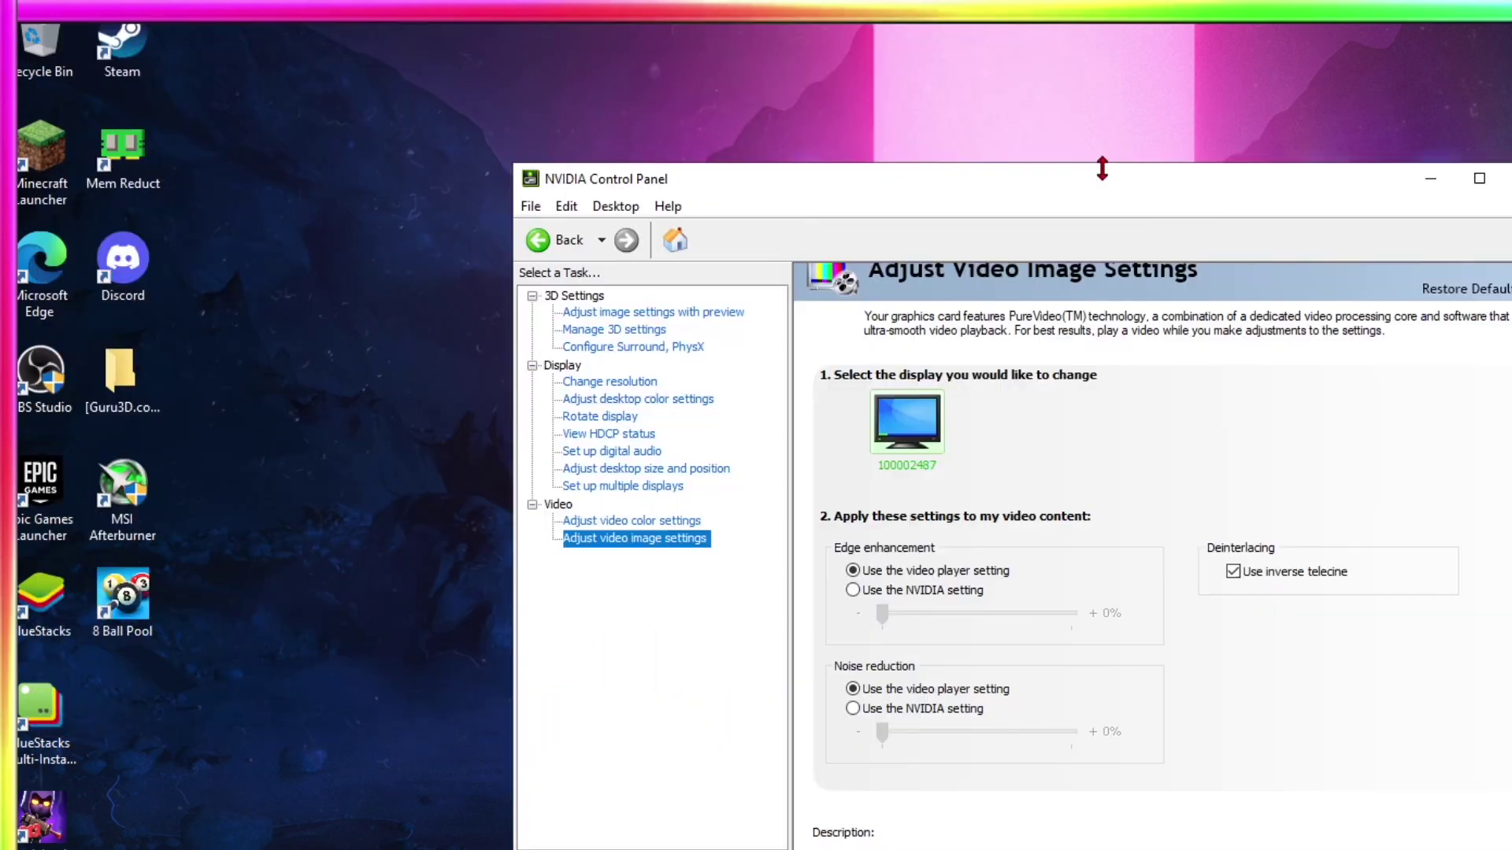
# Move the window and return to Adjust Image Settings with Preview, which uses the advanced 3D image settings.
pyautogui.moveTo(836, 156); pyautogui.dragTo(720, 150)
pyautogui.click(477, 260)
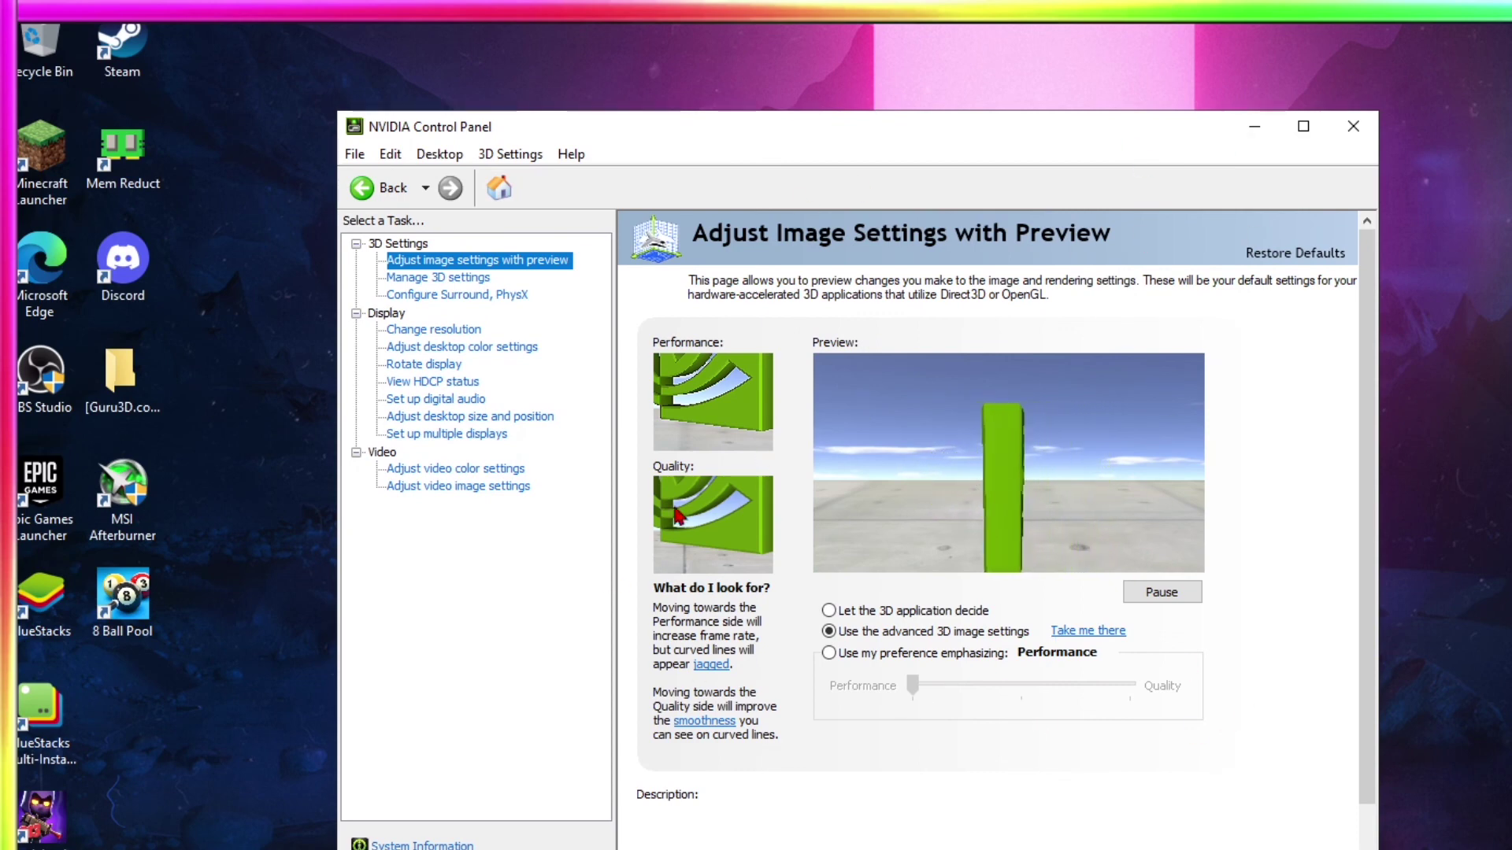
pyautogui.scroll(-1, 936, 660)
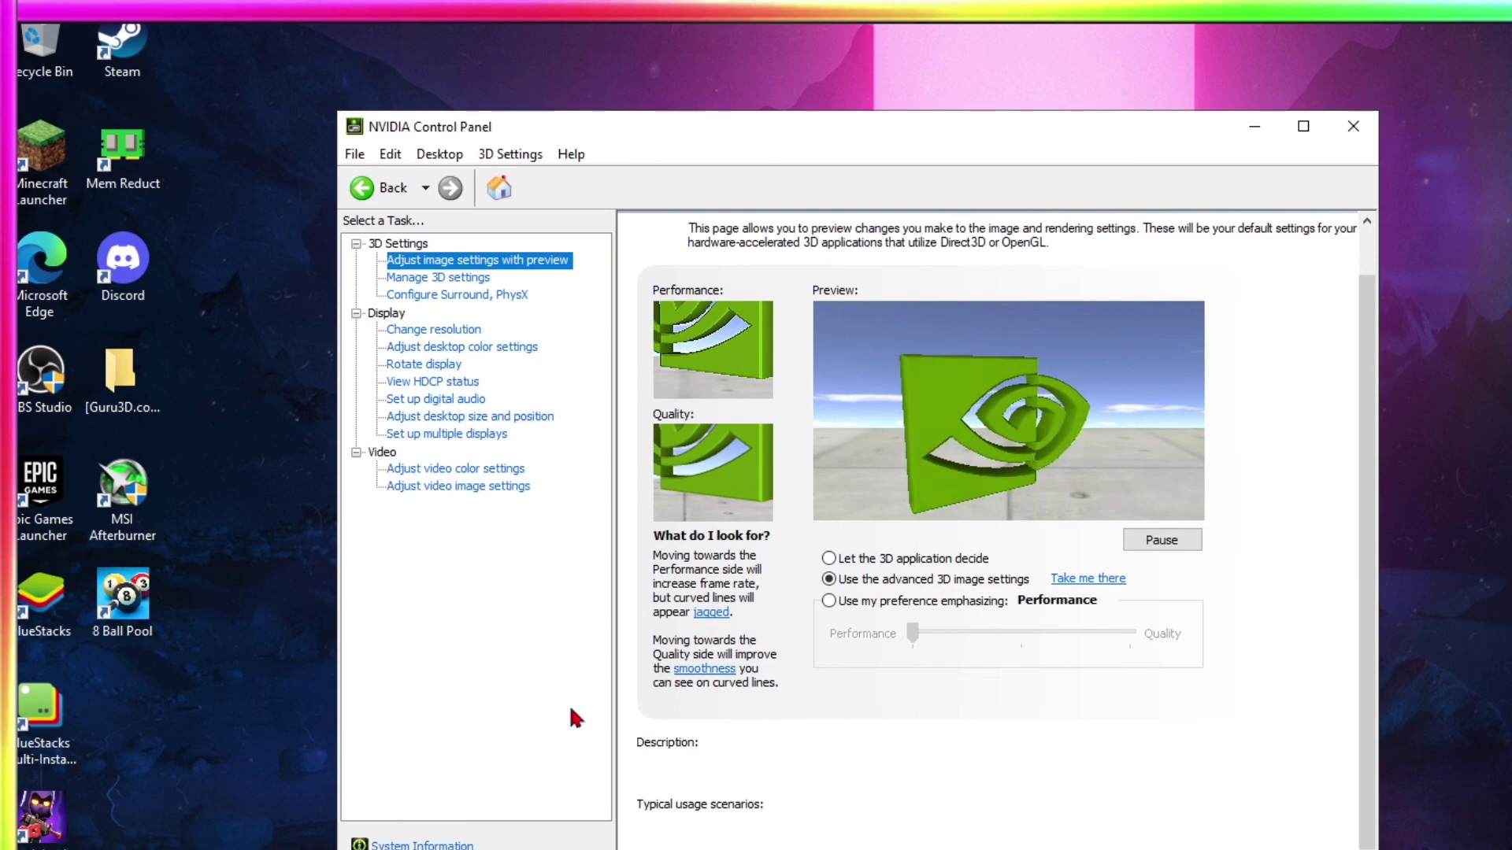